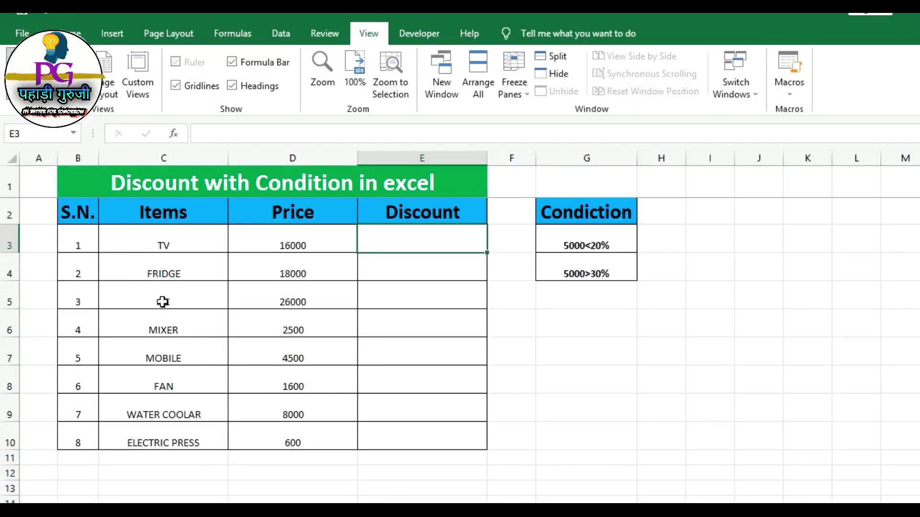
Step: Review the item list from TV to ELECTRIC PRESS, noting MIXER's 2500 and WATER COOLAR's 8000 prices
left_click(149, 245)
left_click(136, 303)
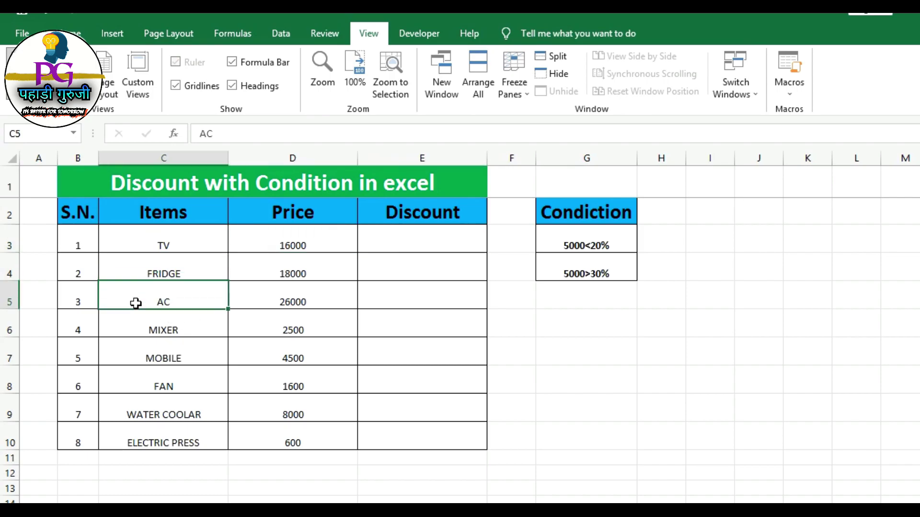
left_click(161, 245)
left_click(173, 289)
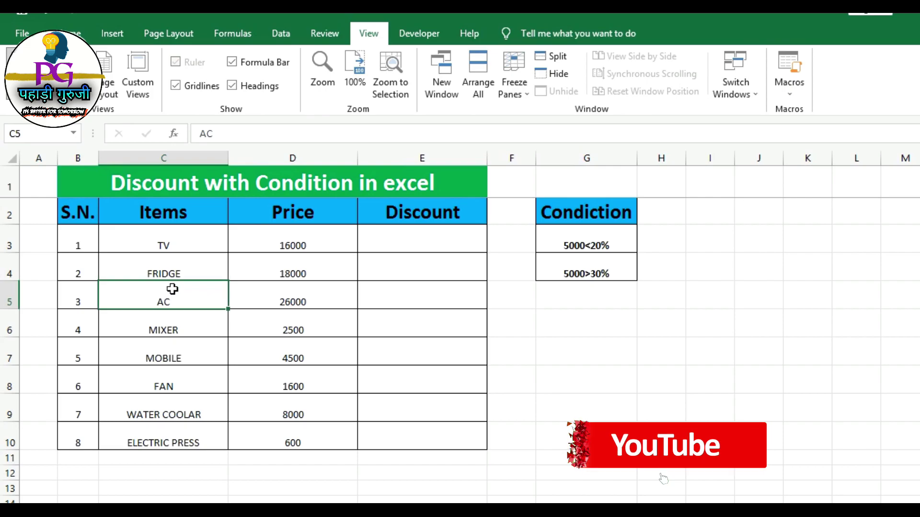
left_click(164, 243)
left_click(262, 331)
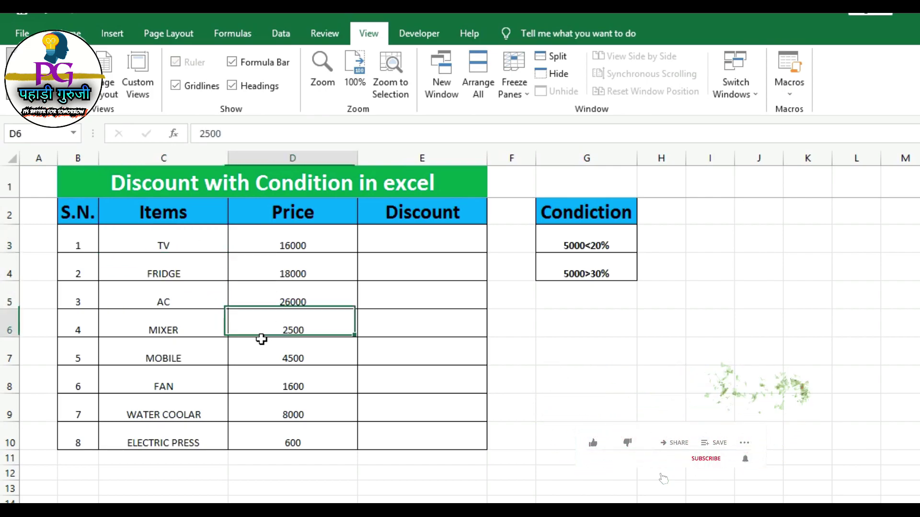
left_click(173, 433)
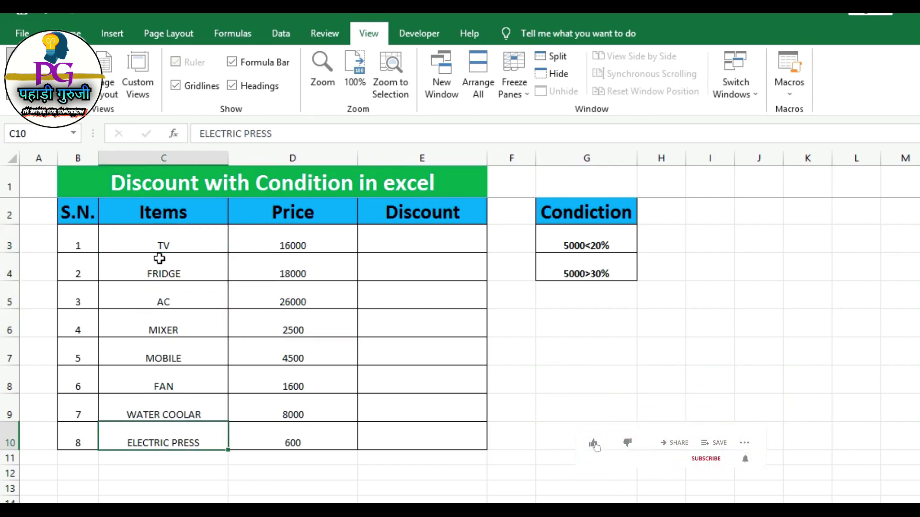
key("Up")
key("Up")
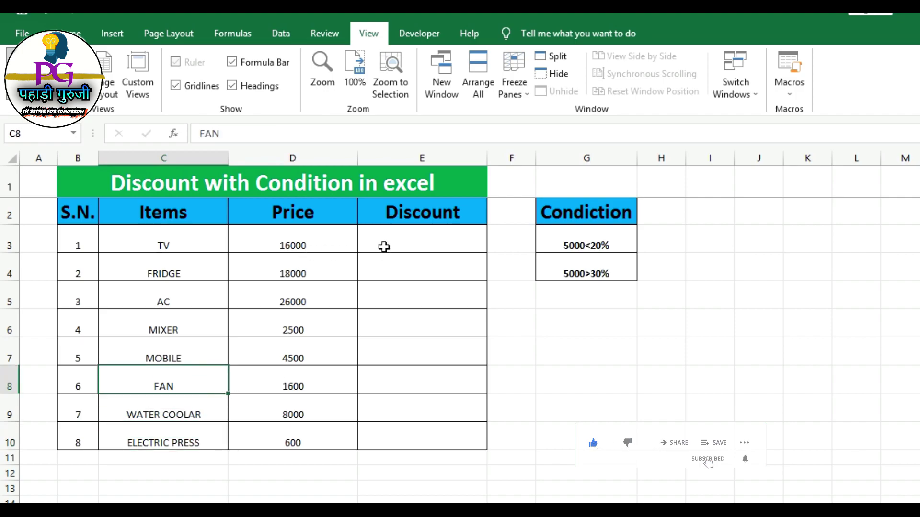
left_click(389, 277)
left_click(274, 416)
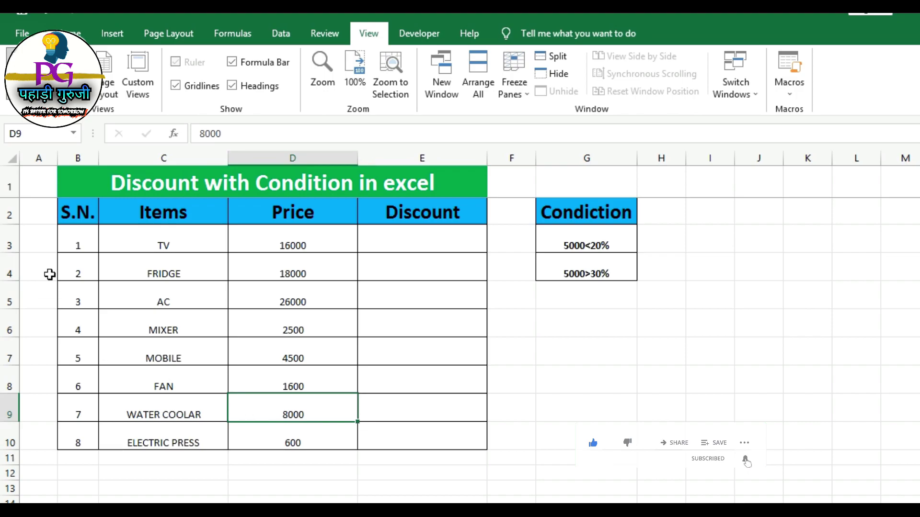
left_click(139, 245)
left_click(137, 305)
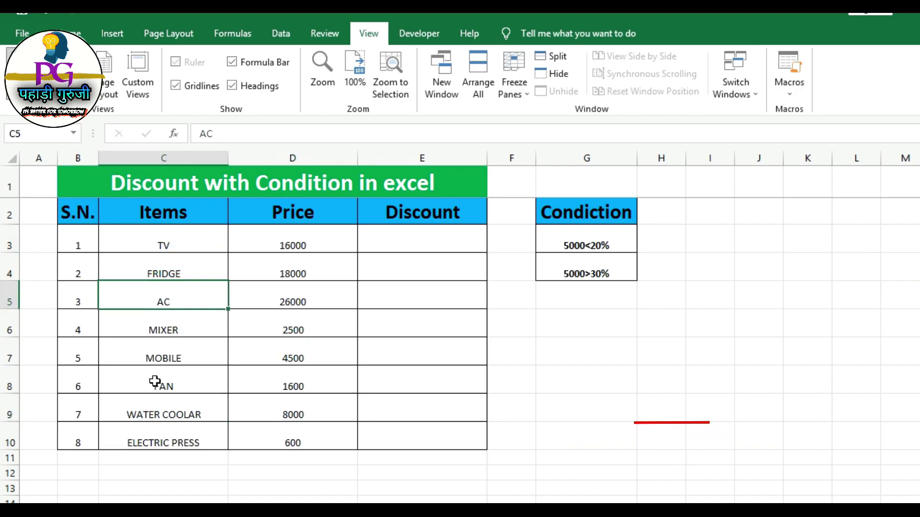
left_click(163, 439)
left_click(160, 325)
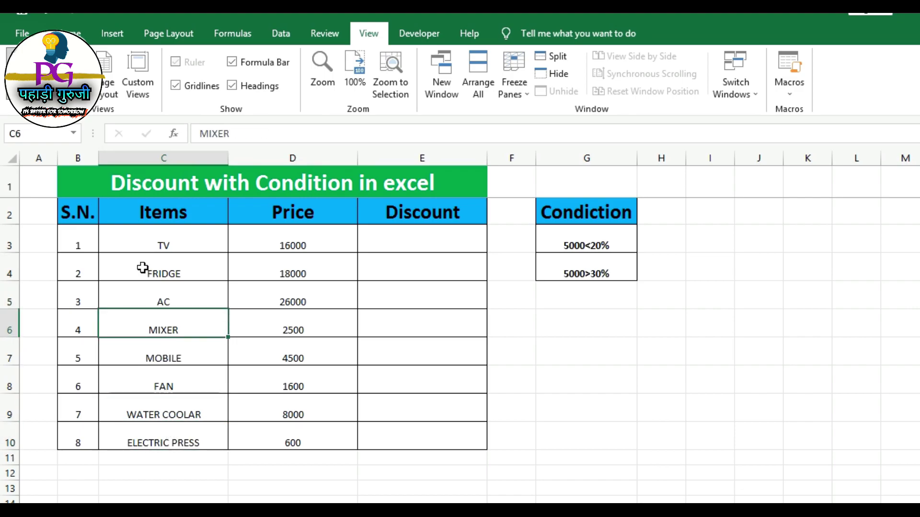
left_click(138, 249)
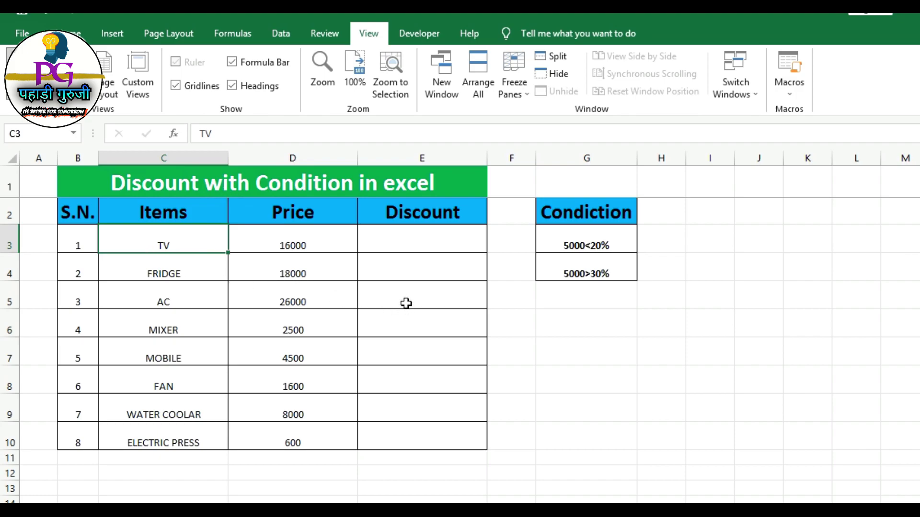
Step: Compare item prices such as MOBILE 4500, MIXER 2500 and FRIDGE 18000 against the Discount column
left_click(396, 253)
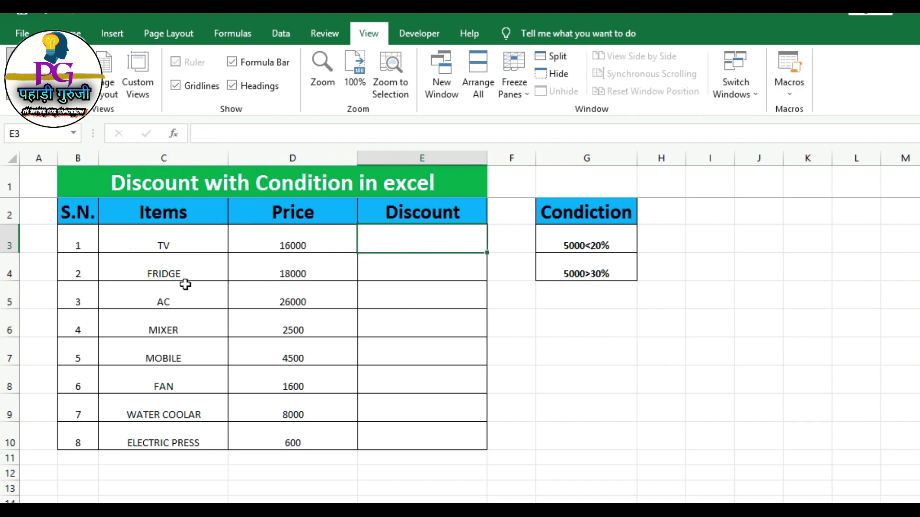
left_click(250, 356)
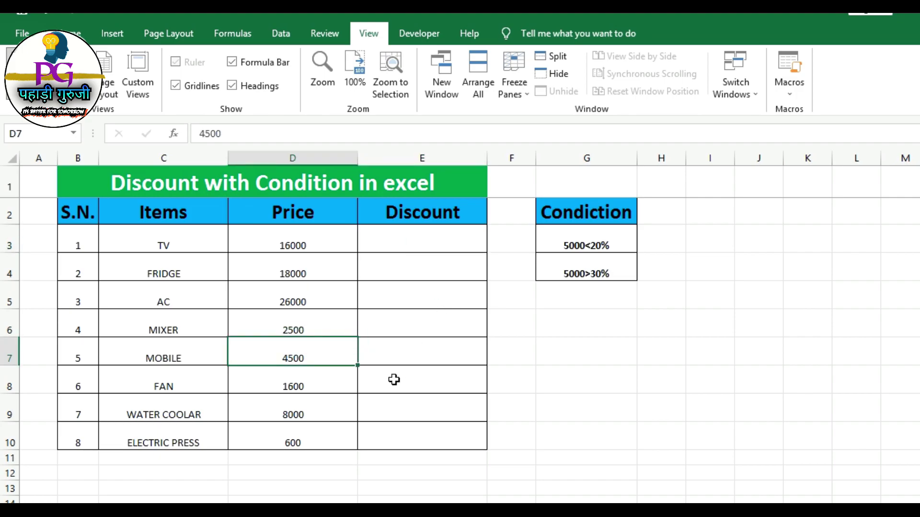
left_click(382, 252)
left_click(296, 331)
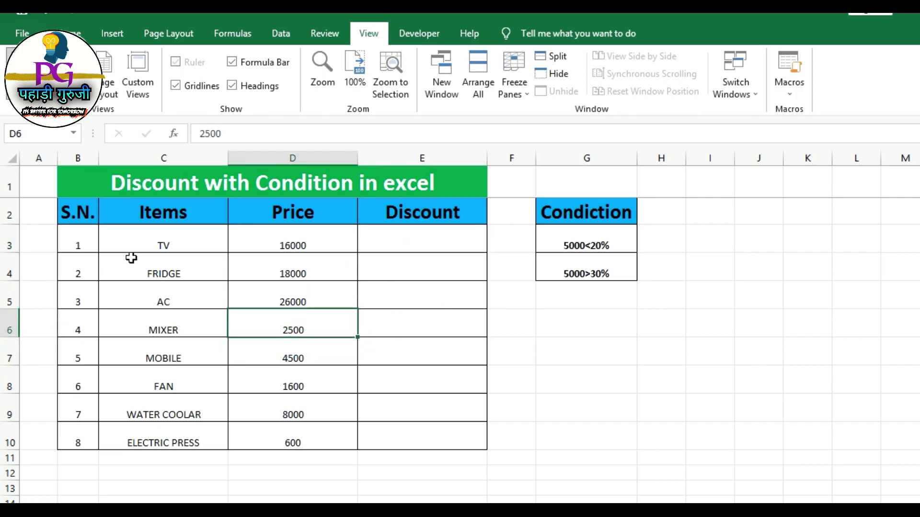
left_click(135, 242)
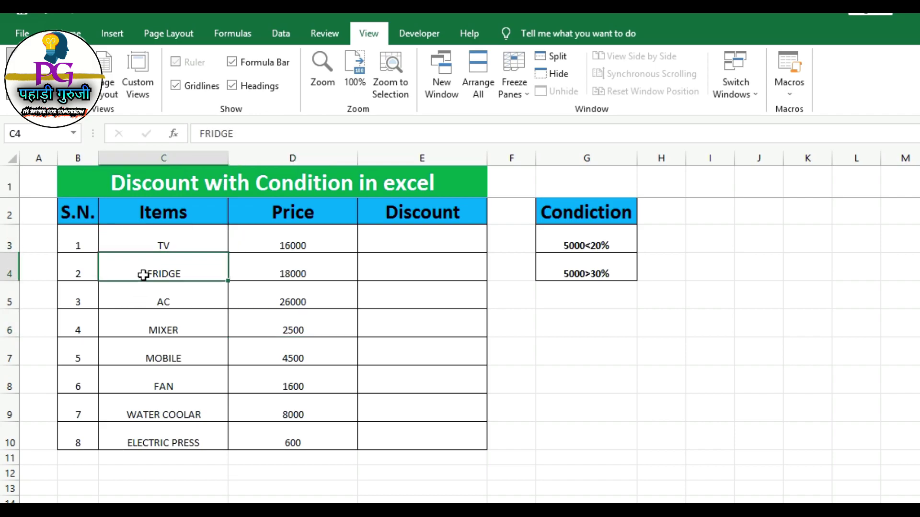
left_click(144, 272)
left_click(144, 307)
left_click(144, 334)
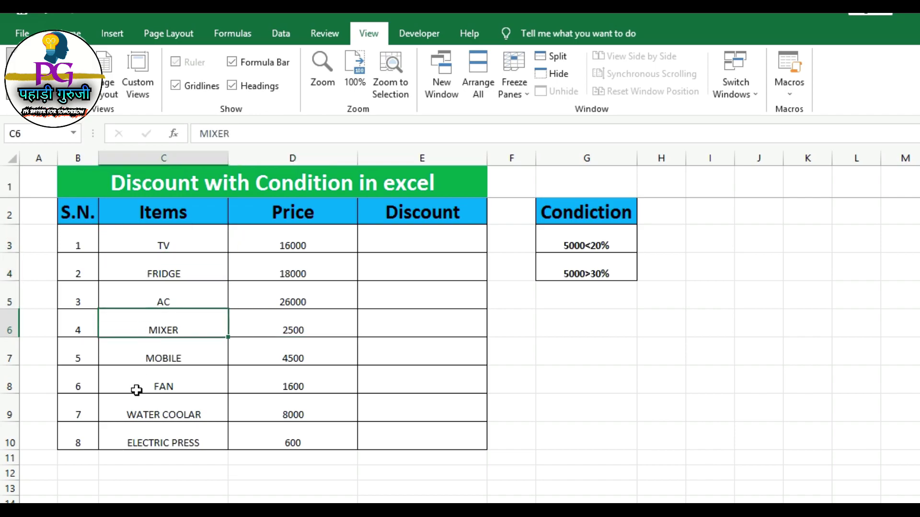
left_click(160, 443)
left_click(158, 408)
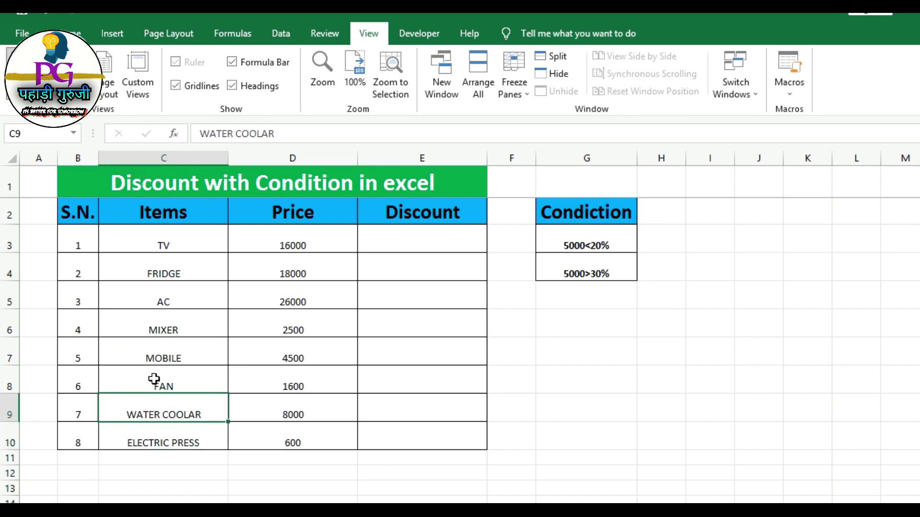
left_click(150, 354)
left_click(137, 291)
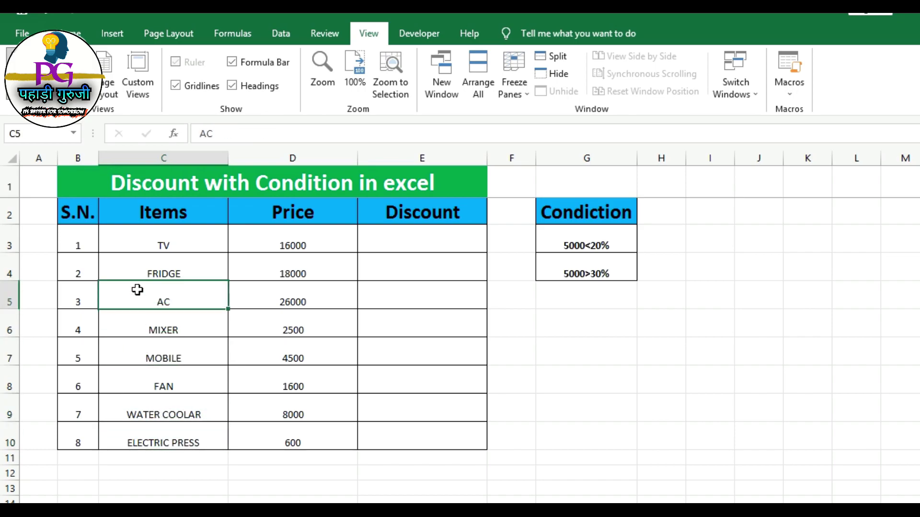
left_click(141, 250)
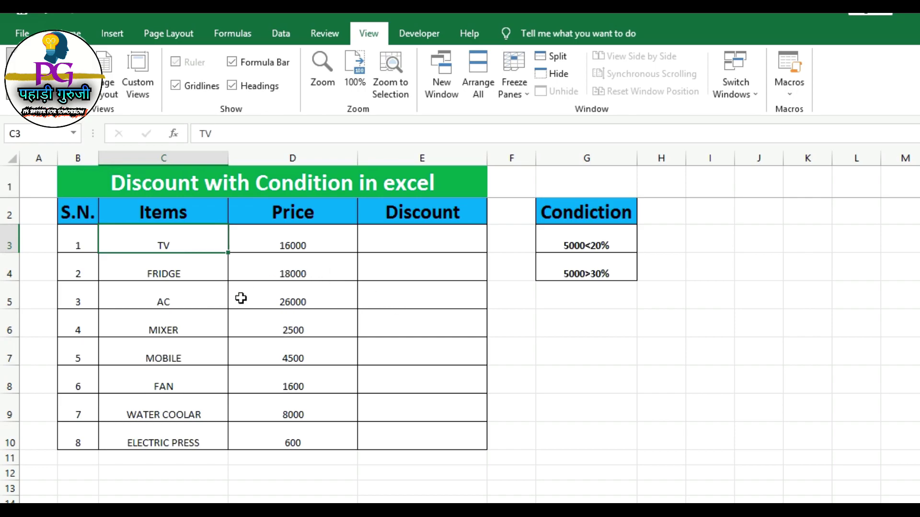
left_click(277, 273)
left_click(256, 357)
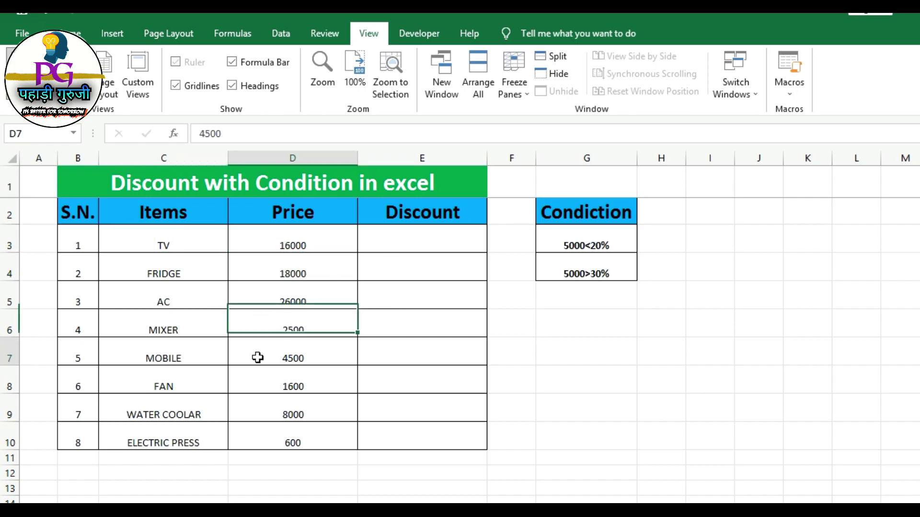
left_click(208, 419)
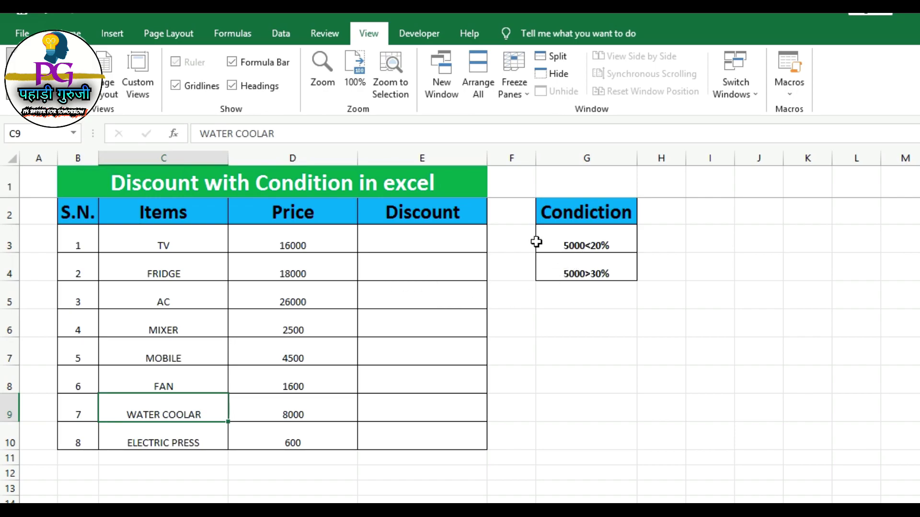
Step: Read the 5000<20% and 5000>30% discount conditions and recheck prices and item names
left_click(583, 251)
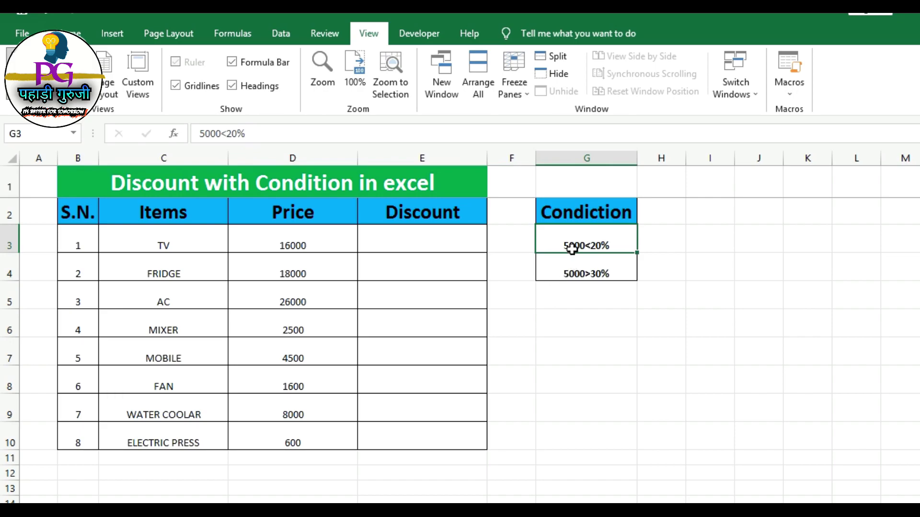
left_click(587, 277)
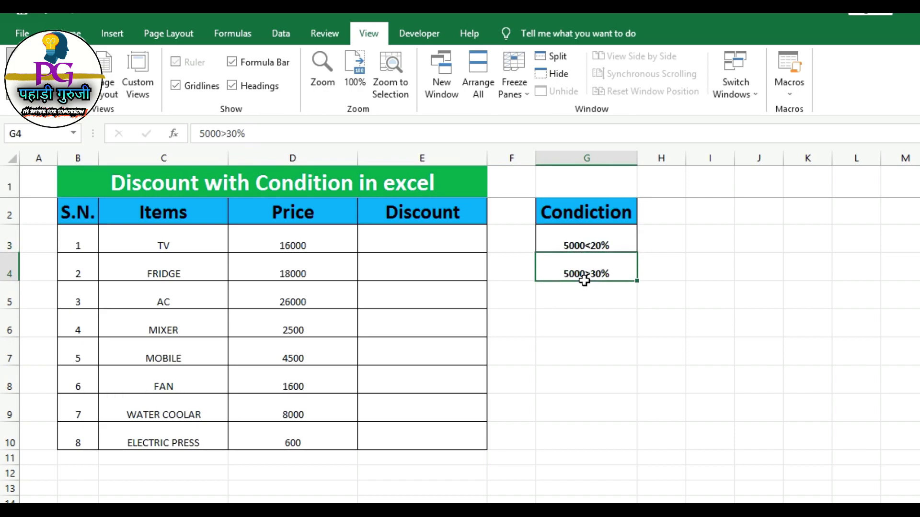
left_click(574, 243)
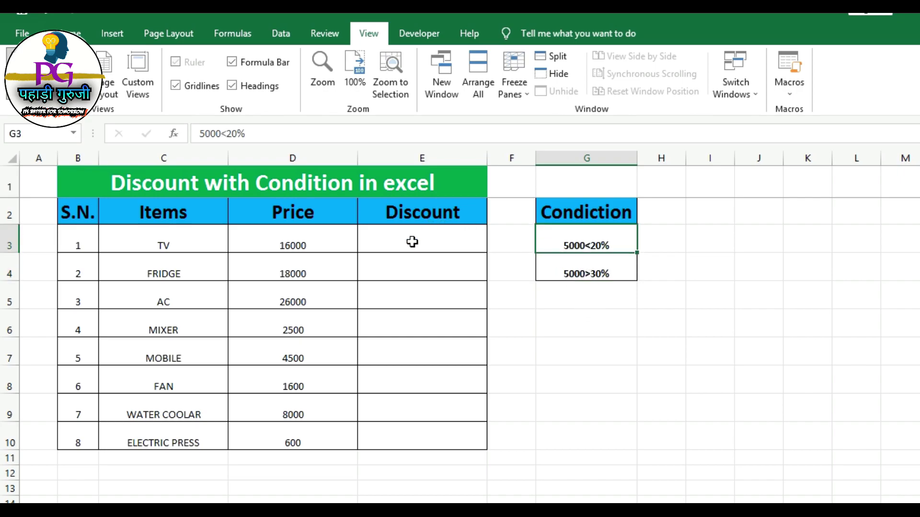
left_click(394, 253)
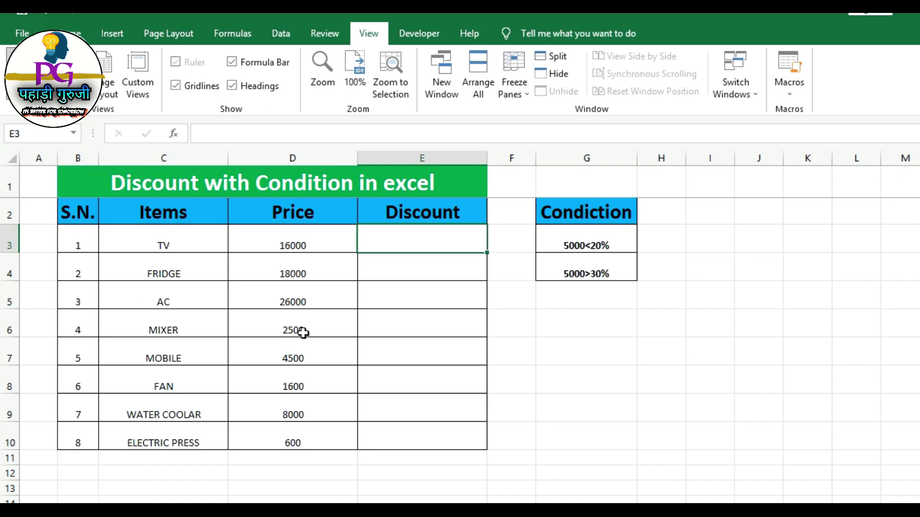
left_click(289, 257)
left_click(295, 359)
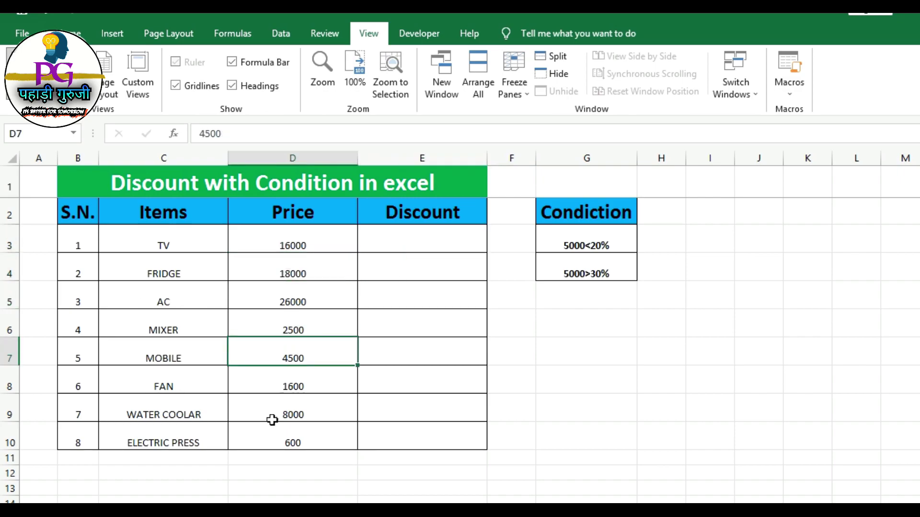
left_click(257, 439)
left_click(274, 249)
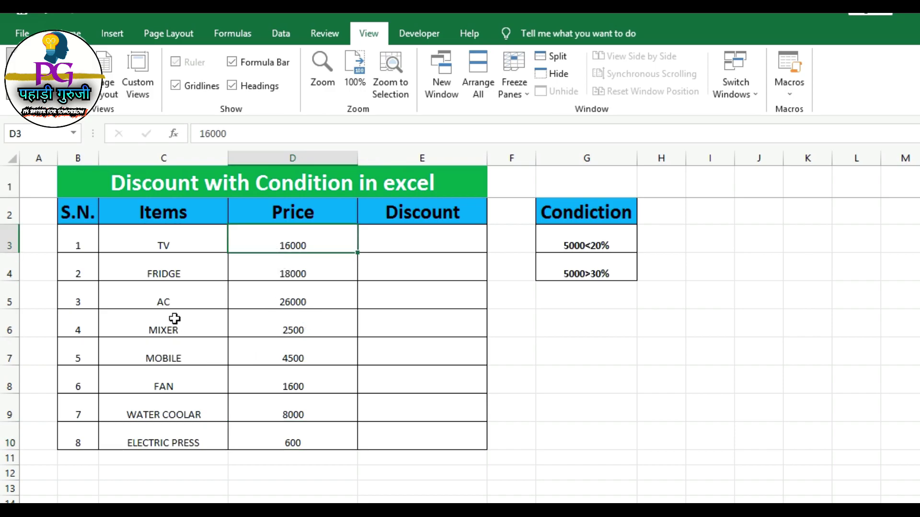
left_click(151, 248)
left_click(138, 323)
left_click(142, 398)
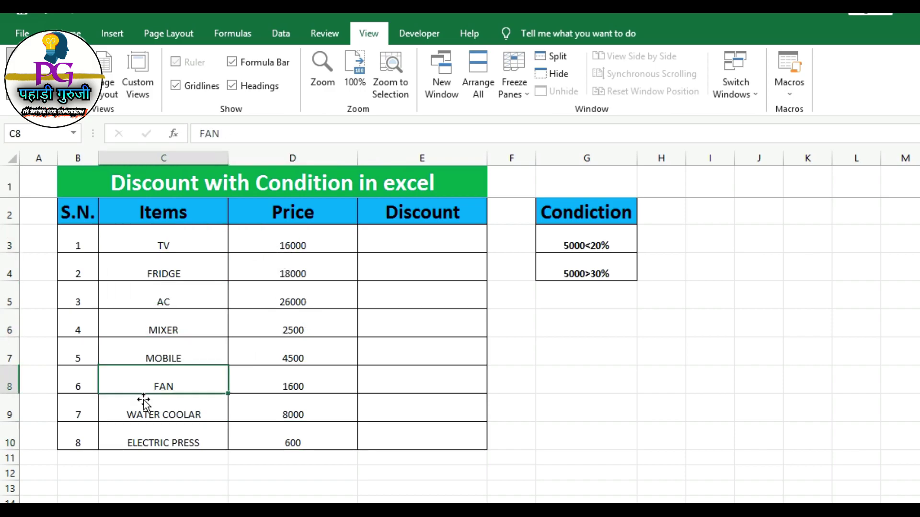
left_click(146, 448)
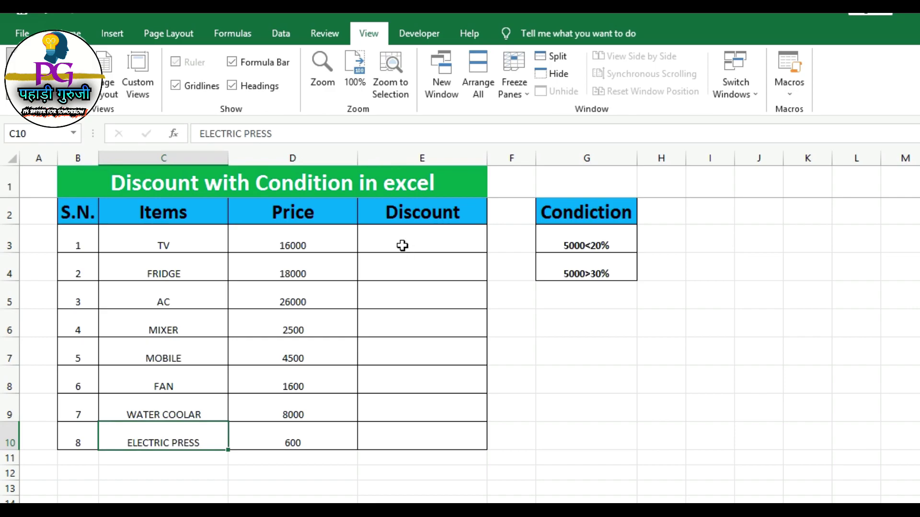
Step: Start E3's formula as =IF( with the TV's price in D3 as the test
left_click(405, 246)
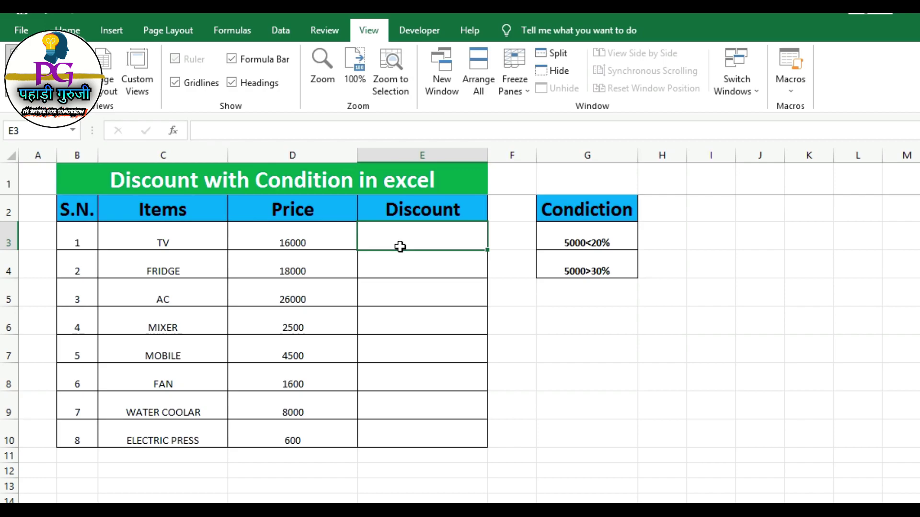
type("=")
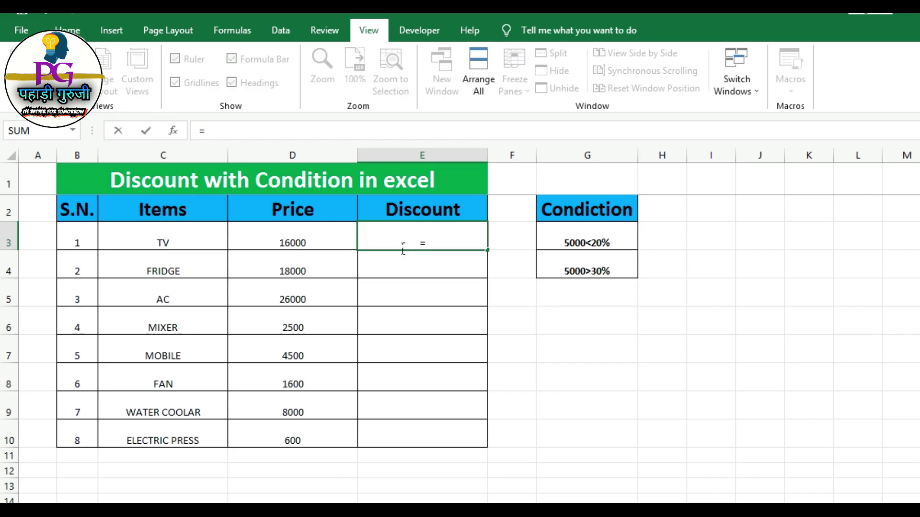
type("if")
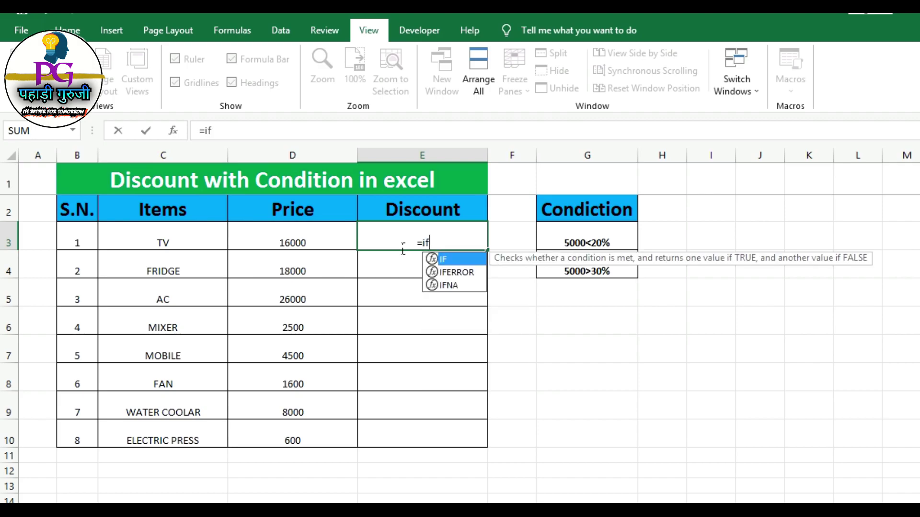
double_click(442, 259)
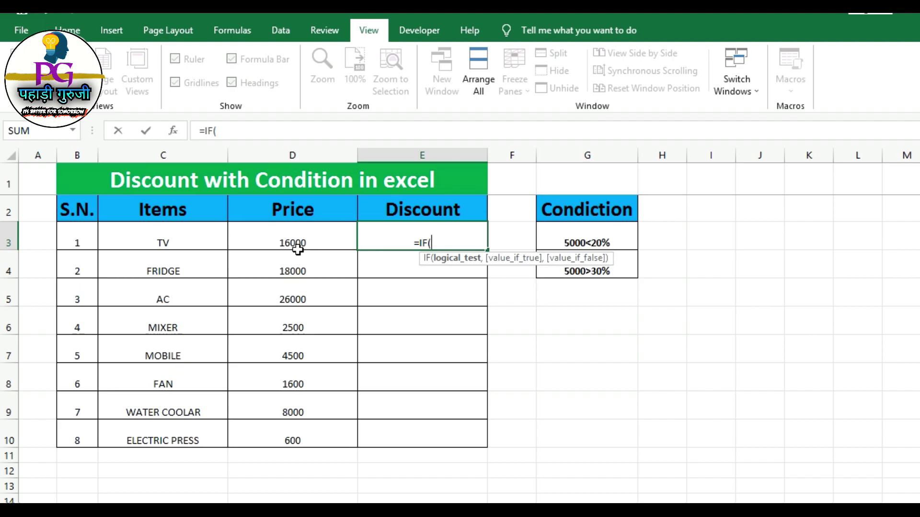
left_click(298, 247)
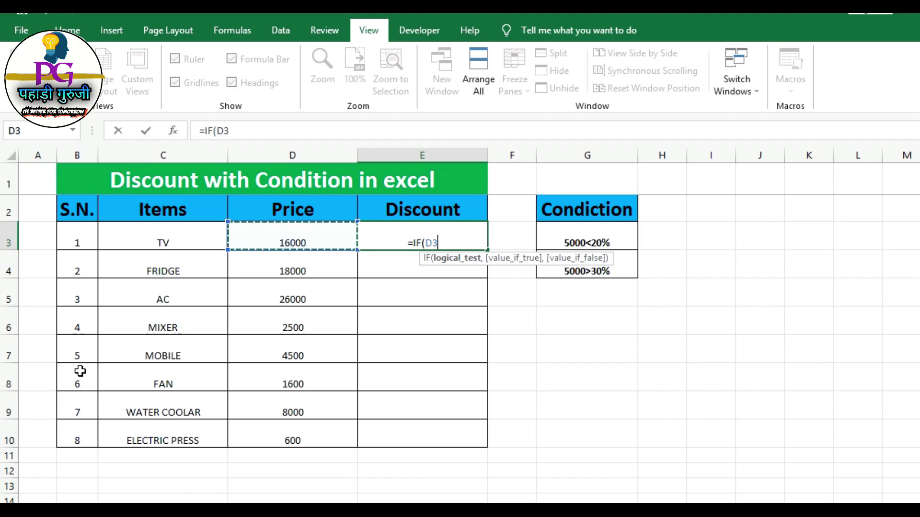
Step: Extend the E3 formula to =IF(D3>5000,D3*30%, and begin a nested IF
type(">")
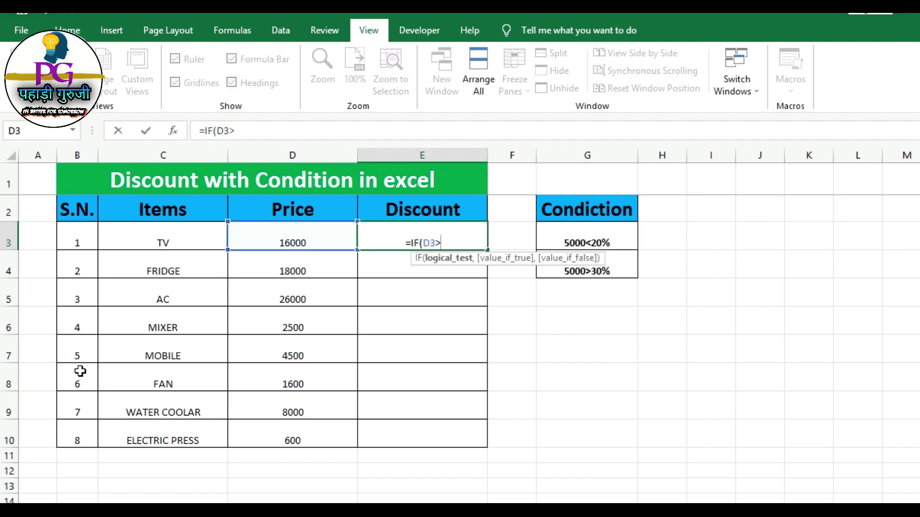
type("500")
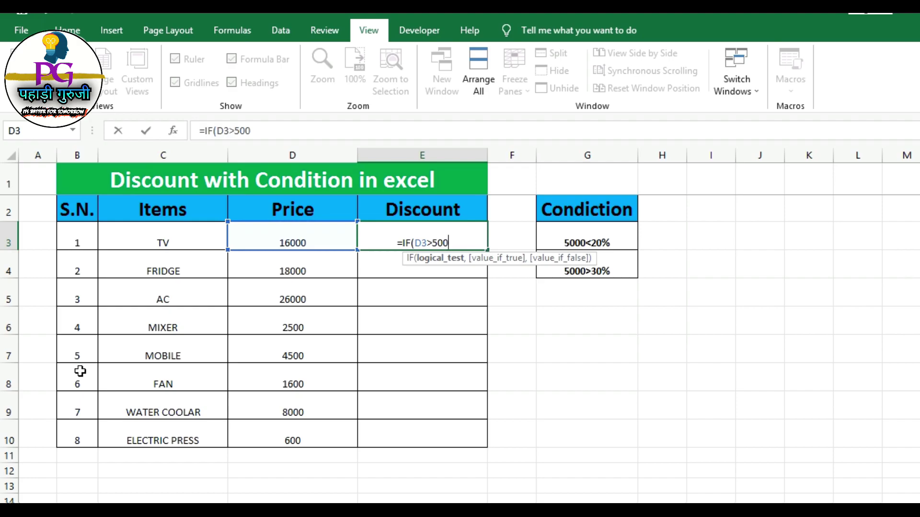
type("0,")
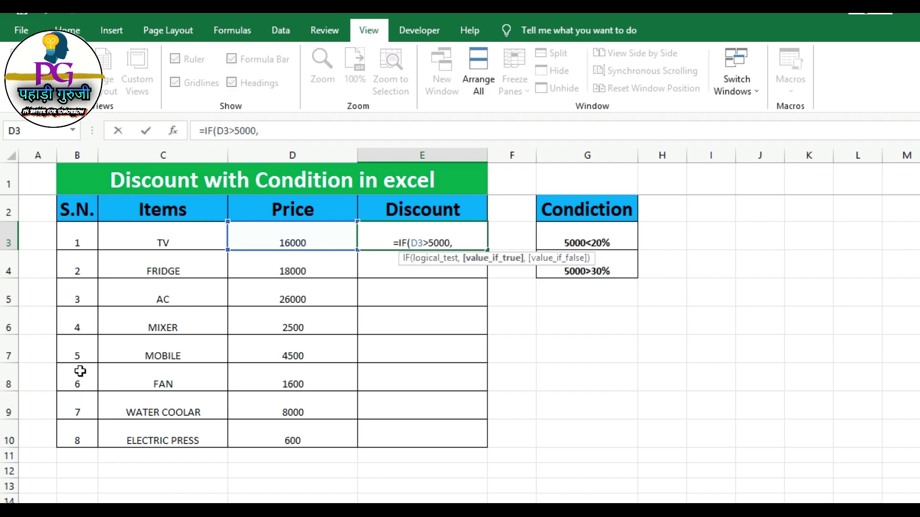
left_click(301, 244)
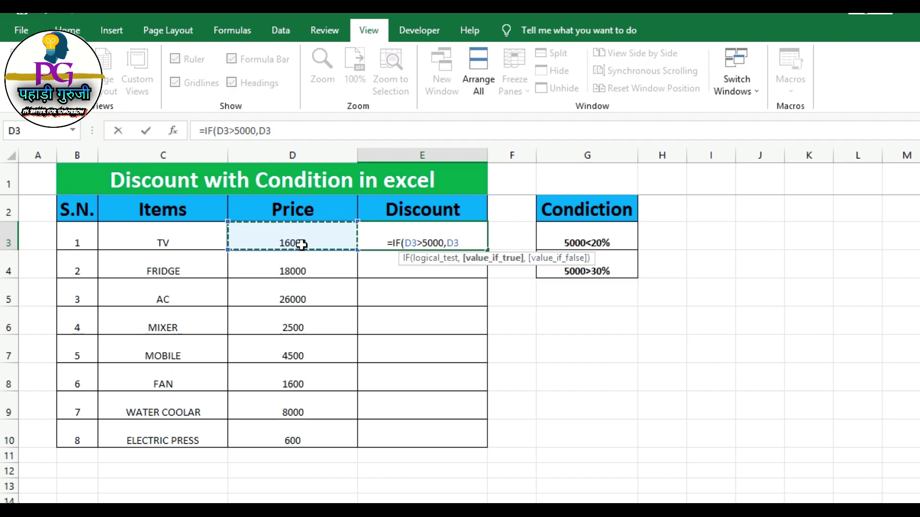
type("*30")
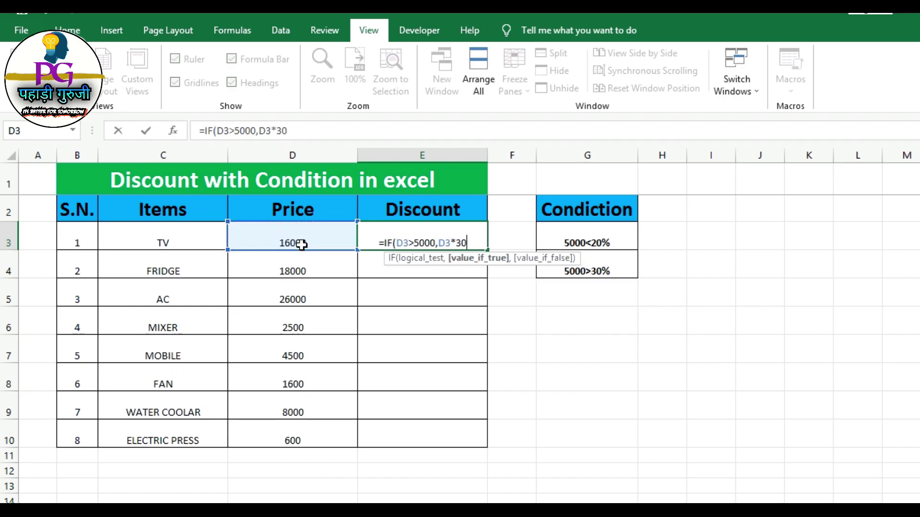
type("%")
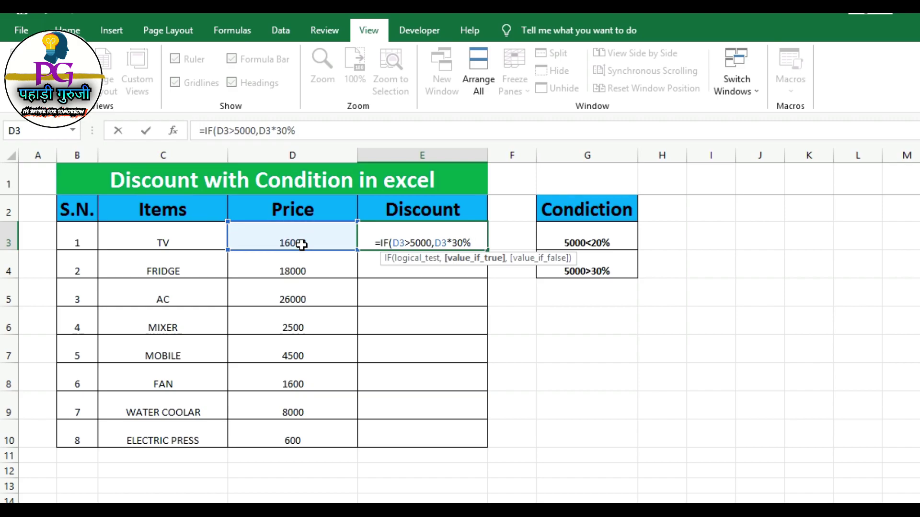
type(",")
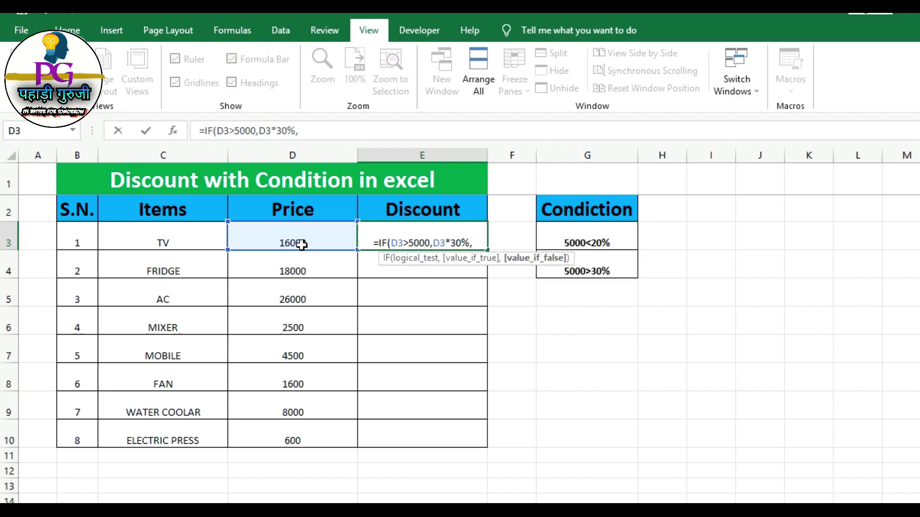
type("if")
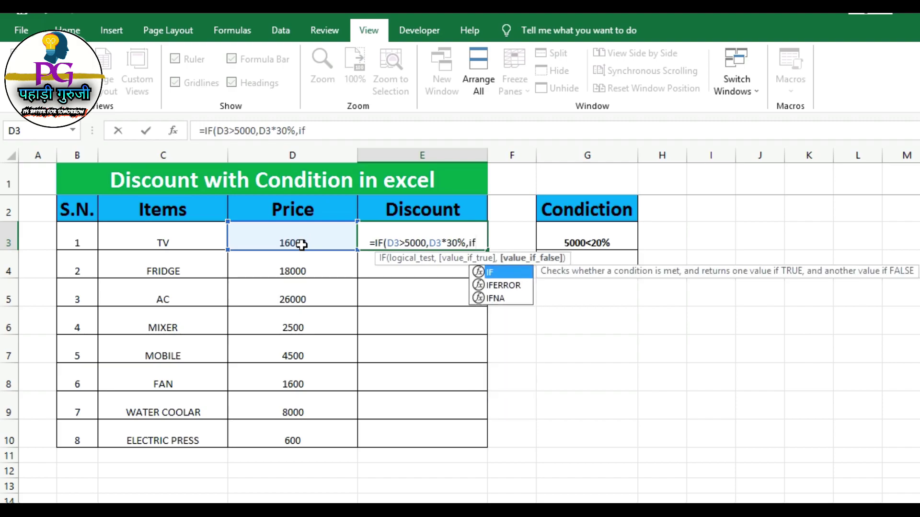
Step: Complete E3 as =IF(D3>5000,D3*30%,IF(D3<5000,D3*20%)), giving the TV a 4800 discount
double_click(517, 272)
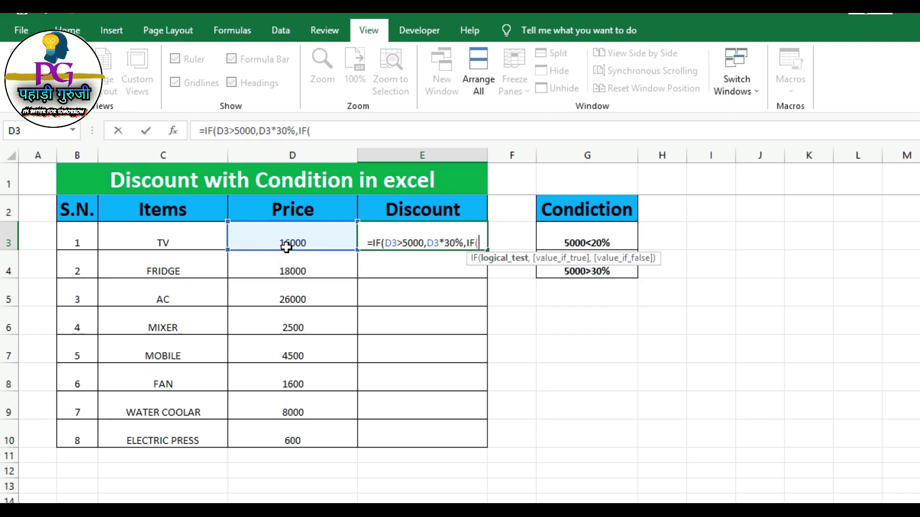
left_click(287, 247)
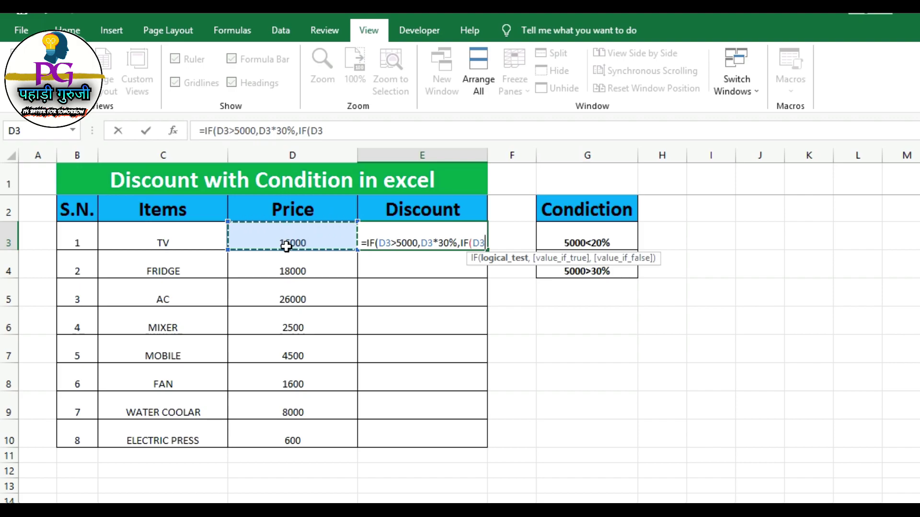
type("<")
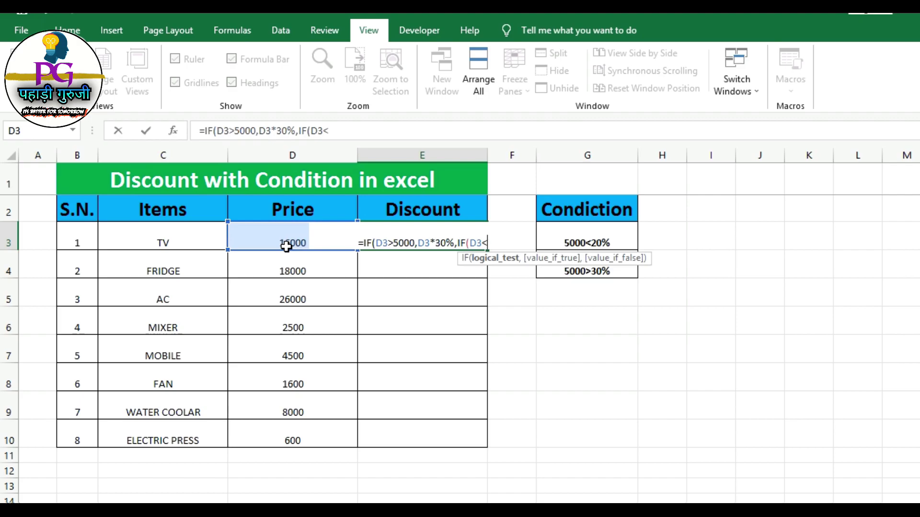
type("50")
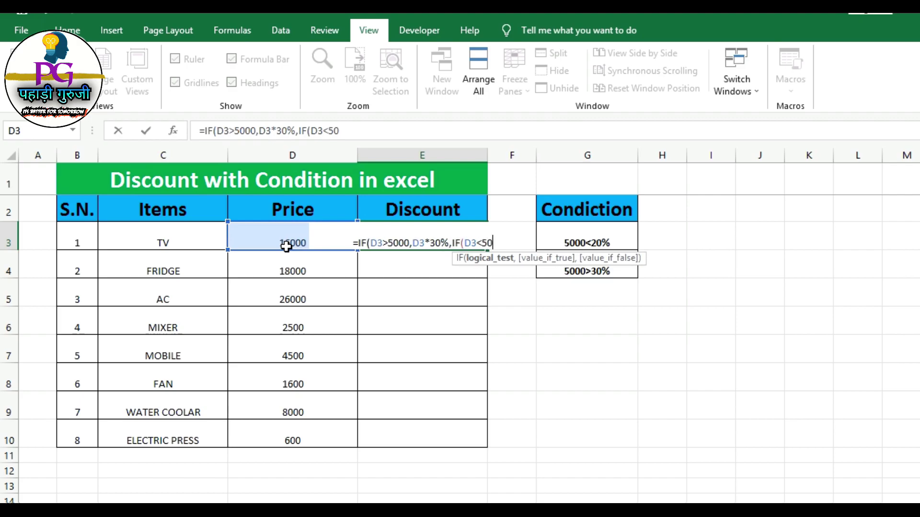
type("00")
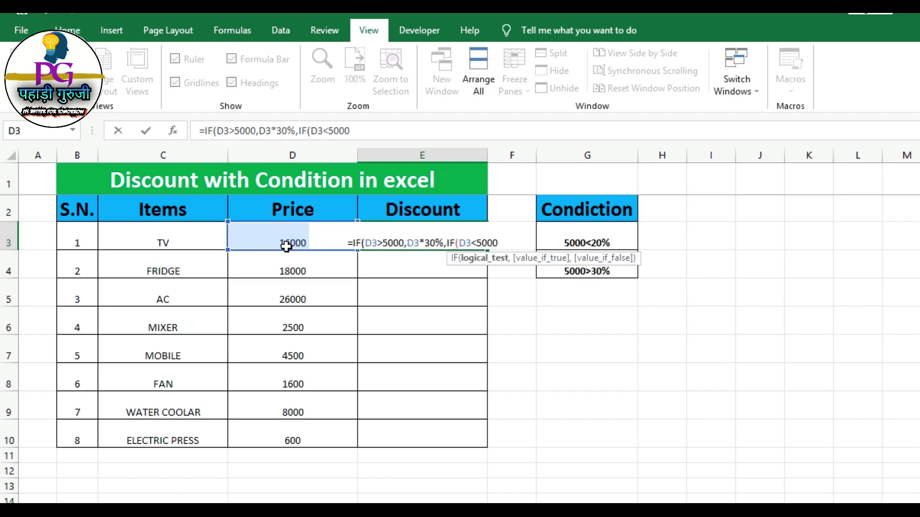
type(",")
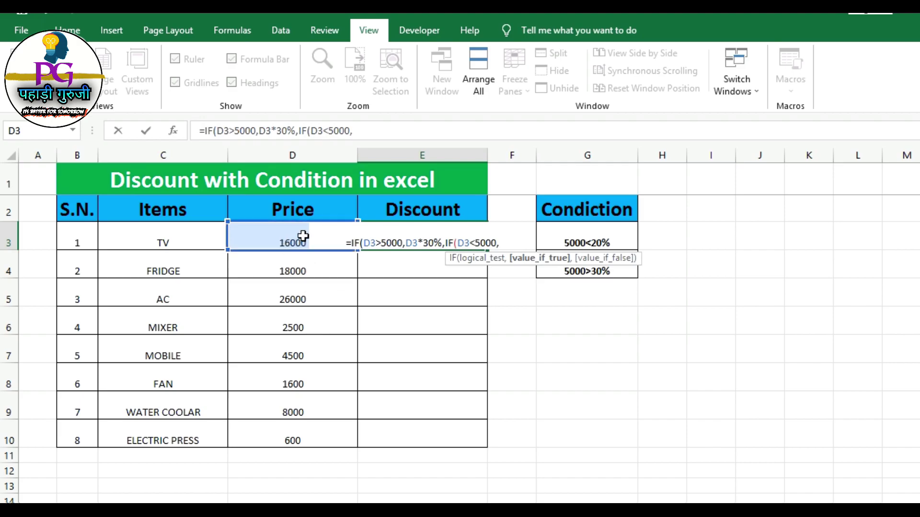
left_click(302, 238)
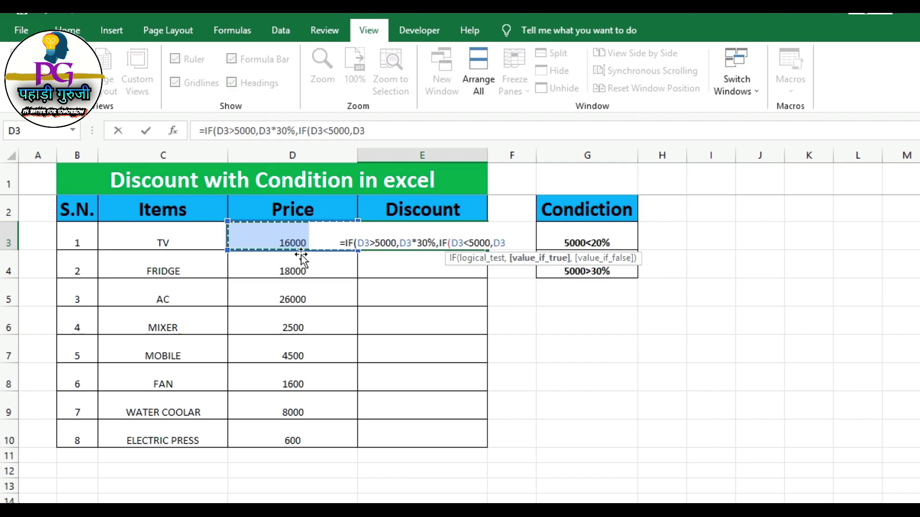
type("*")
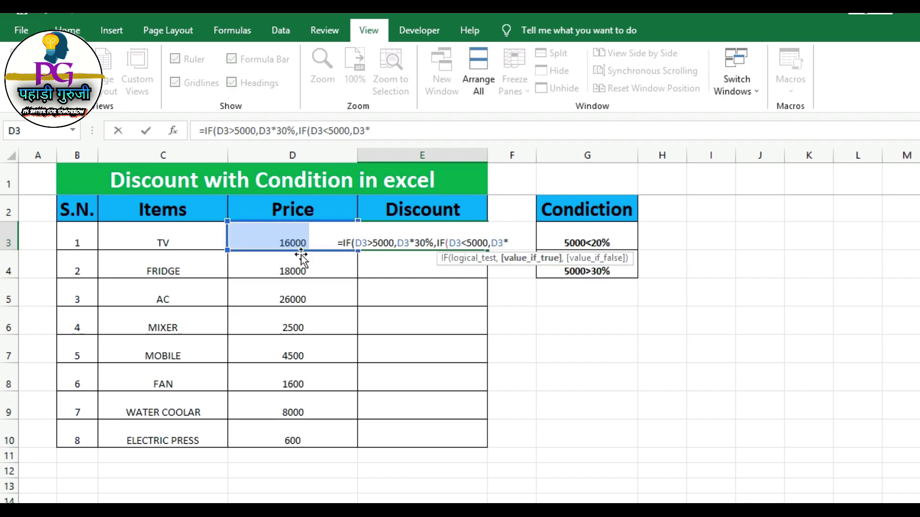
type("20%")
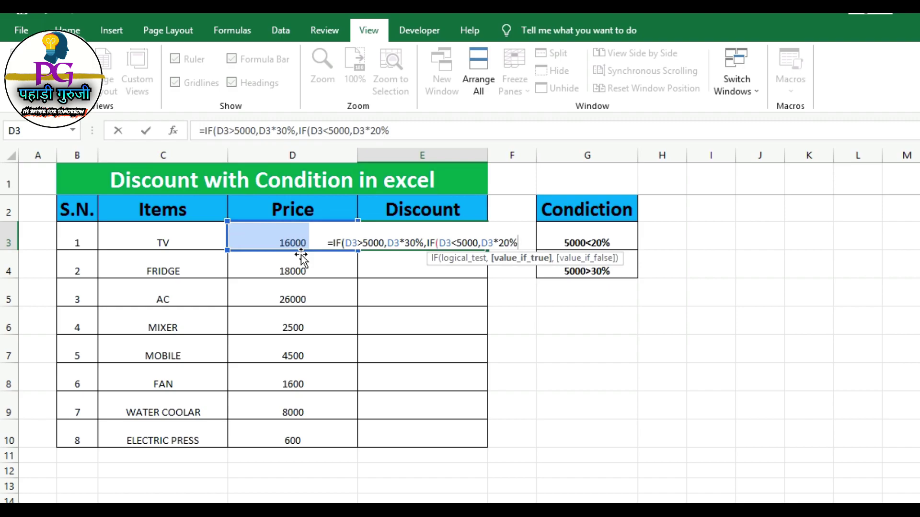
type(")")
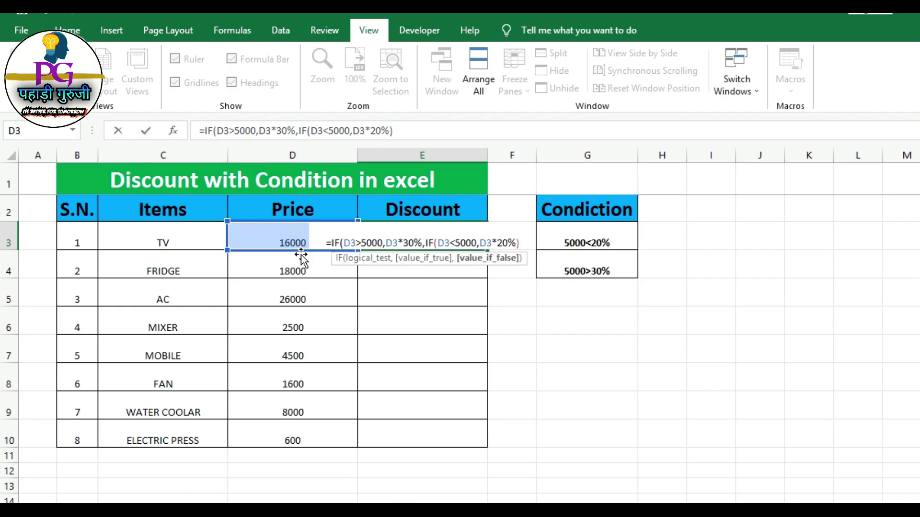
type(")")
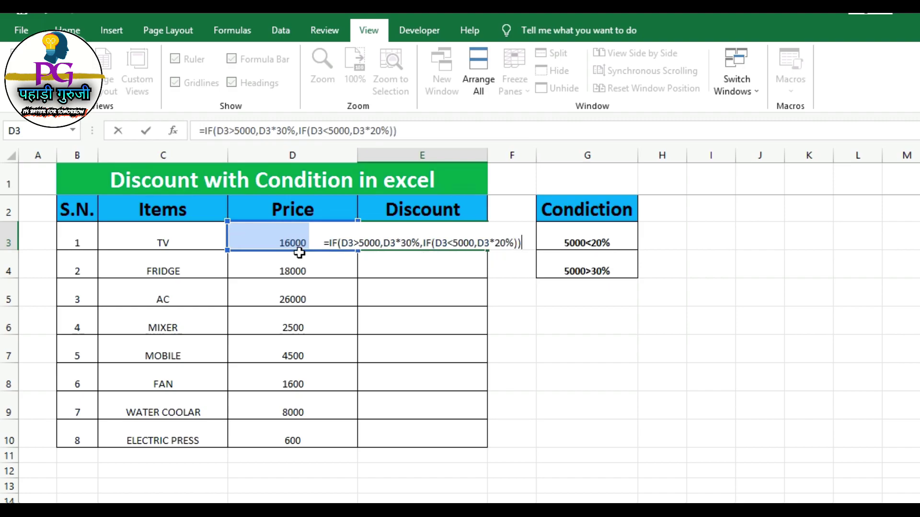
key("Return")
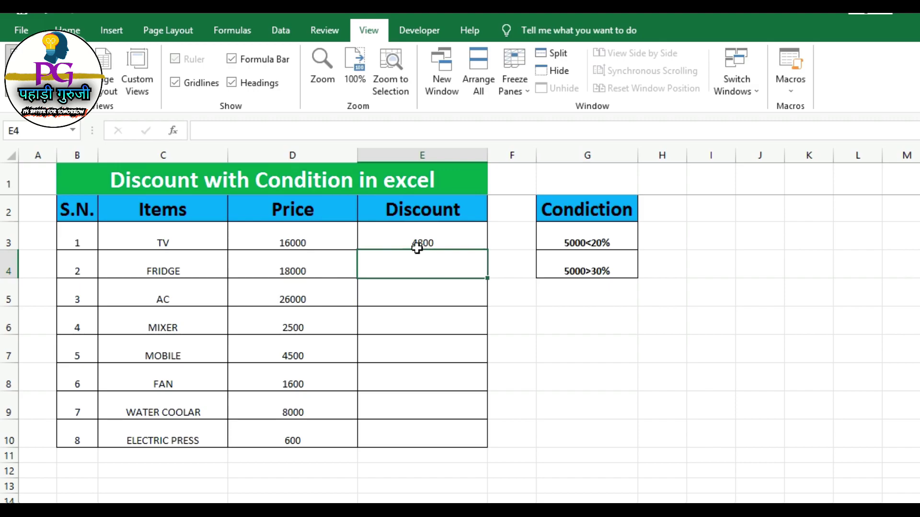
Step: Fill the discount formula from E3 down to E10, from 4800 for TV to 120 for ELECTRIC PRESS
left_click(415, 241)
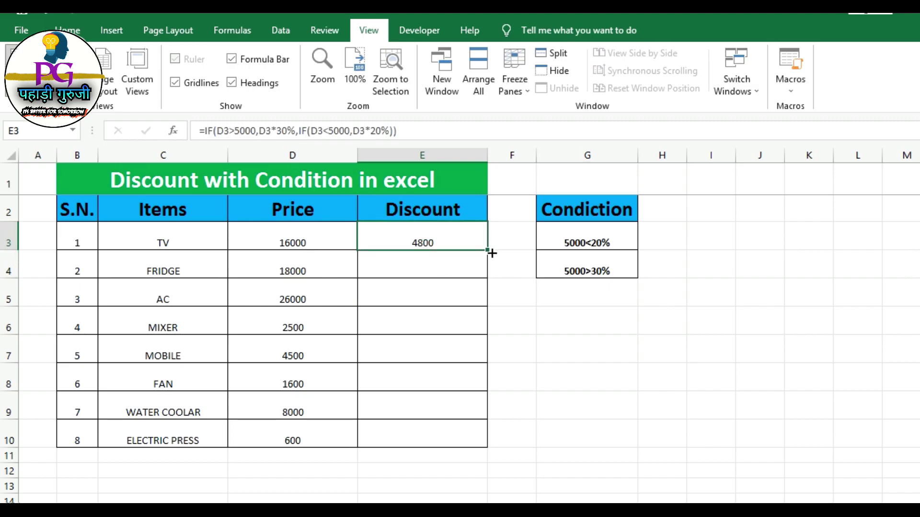
left_click_drag(492, 253, 488, 451)
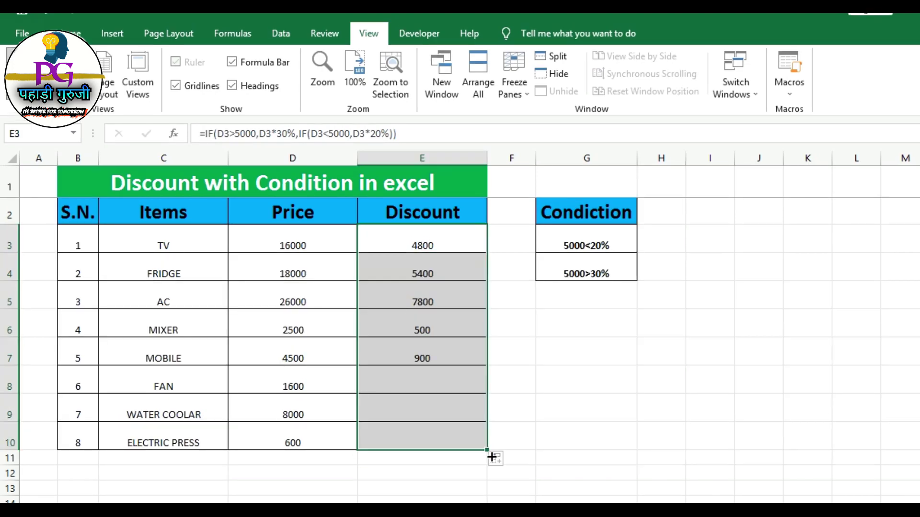
left_click(267, 242)
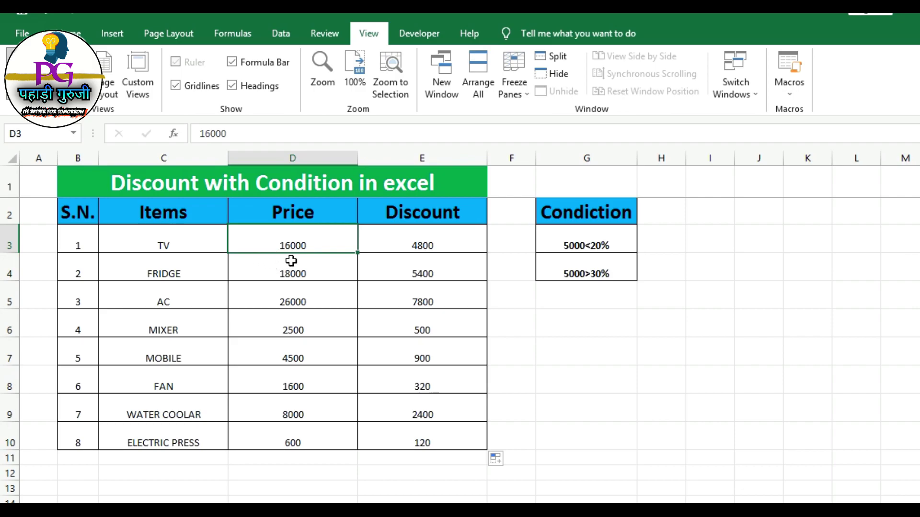
left_click(416, 253)
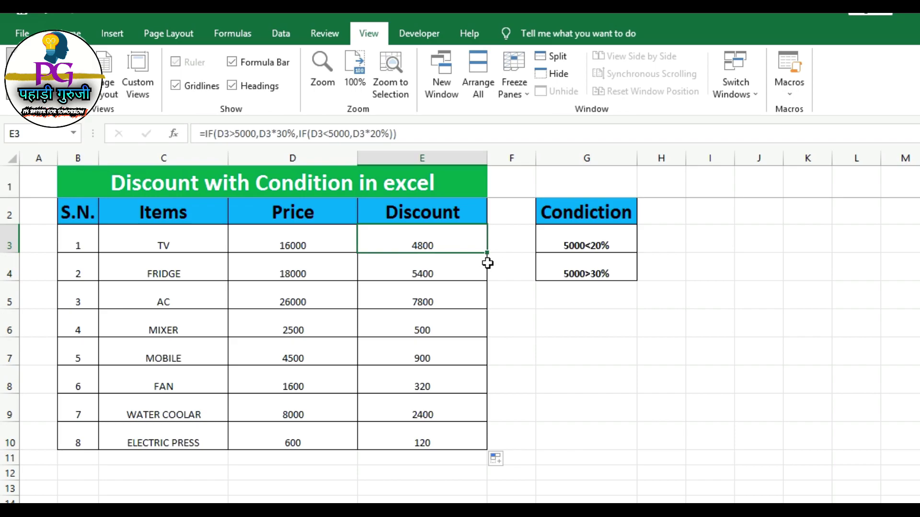
Step: Enter =16000*30/100 in G6 to confirm the TV's 4800 discount
left_click(569, 339)
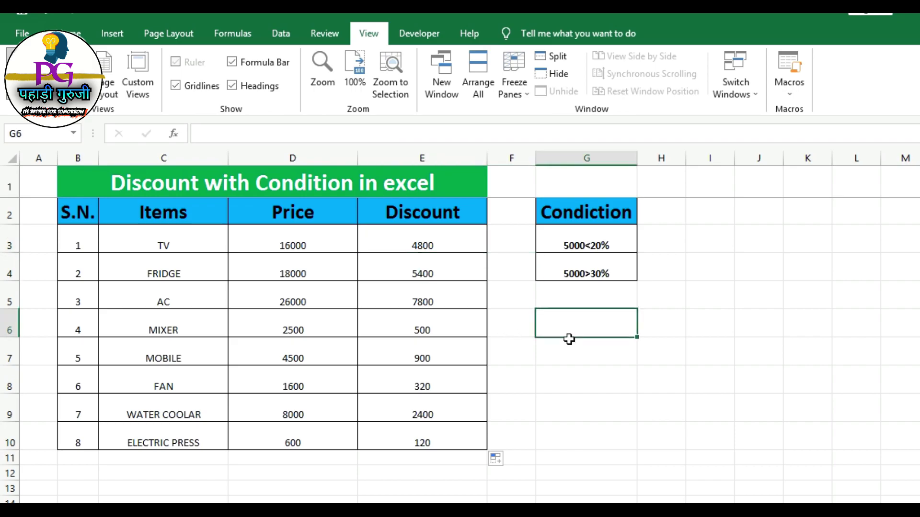
type("=")
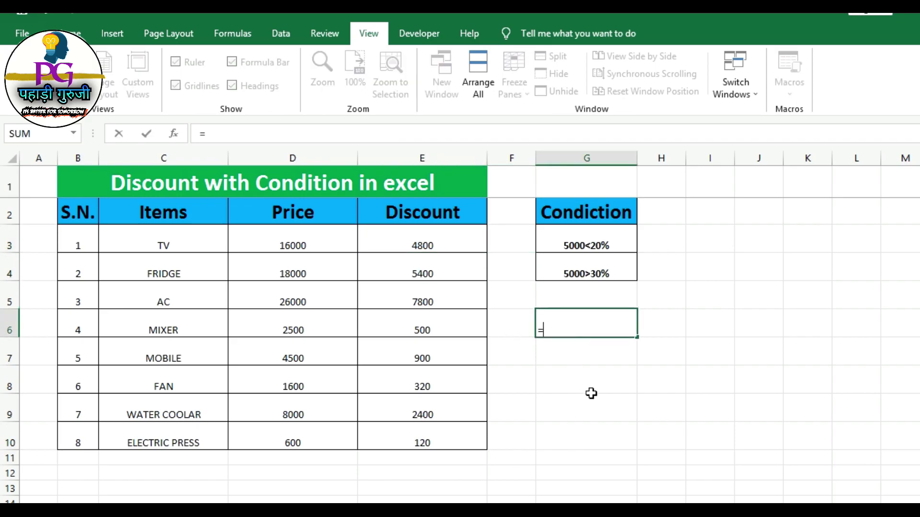
type("1")
type("6000")
type("*3")
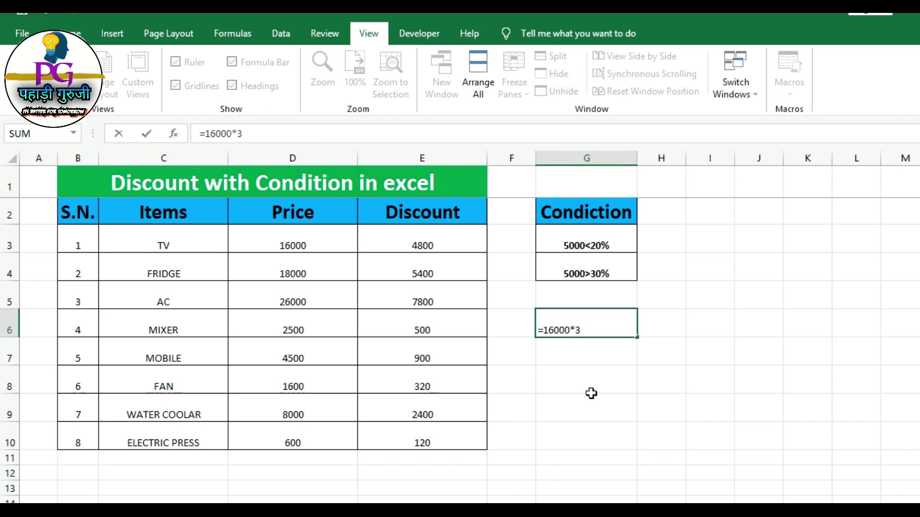
type("0")
type("/1")
type("00")
key("Return")
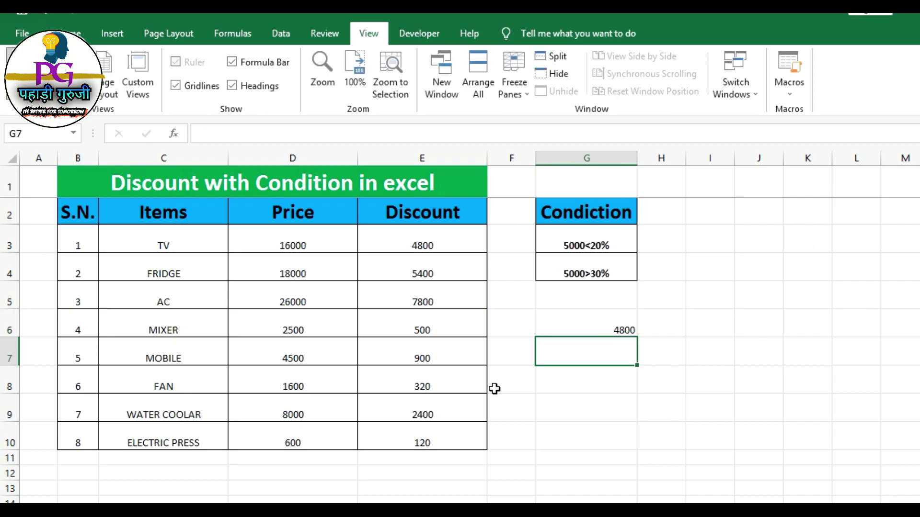
Step: Review the copied discounts in E6:E10 and the MOBILE price of 4500
left_click(578, 333)
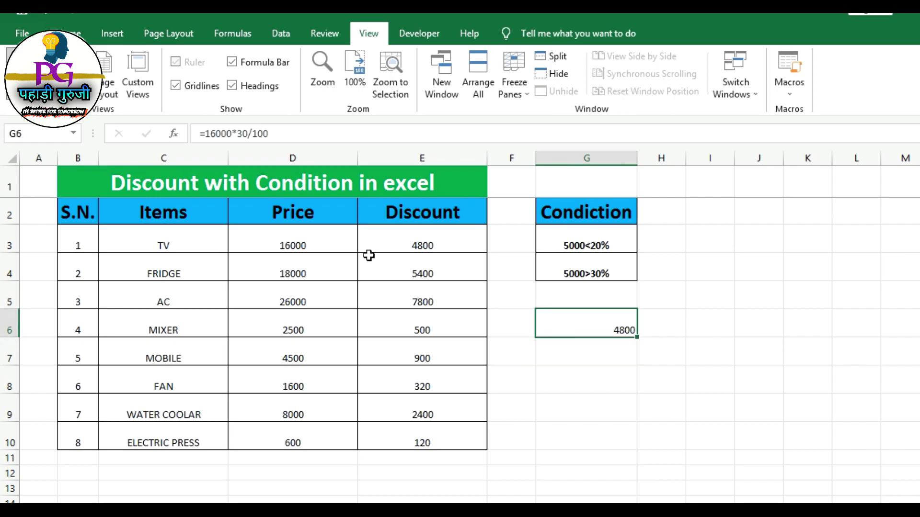
left_click(406, 383)
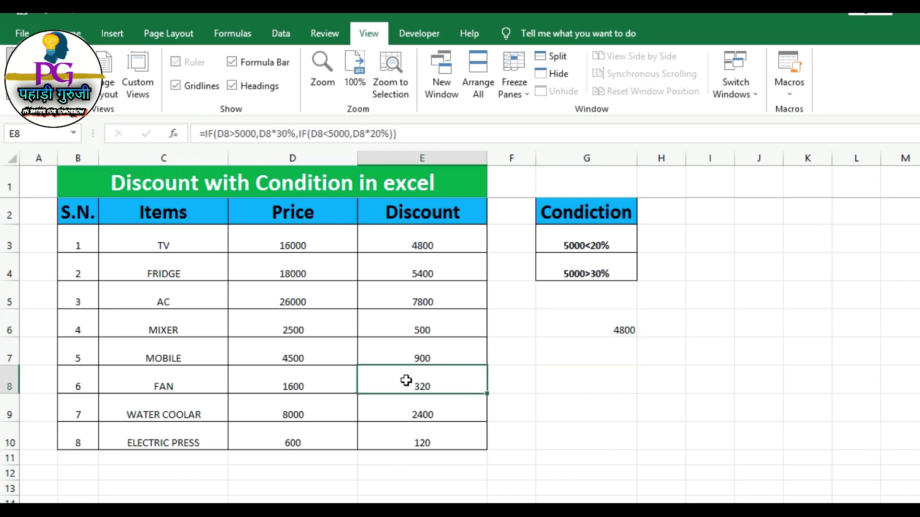
left_click(406, 329)
left_click_drag(405, 350, 404, 439)
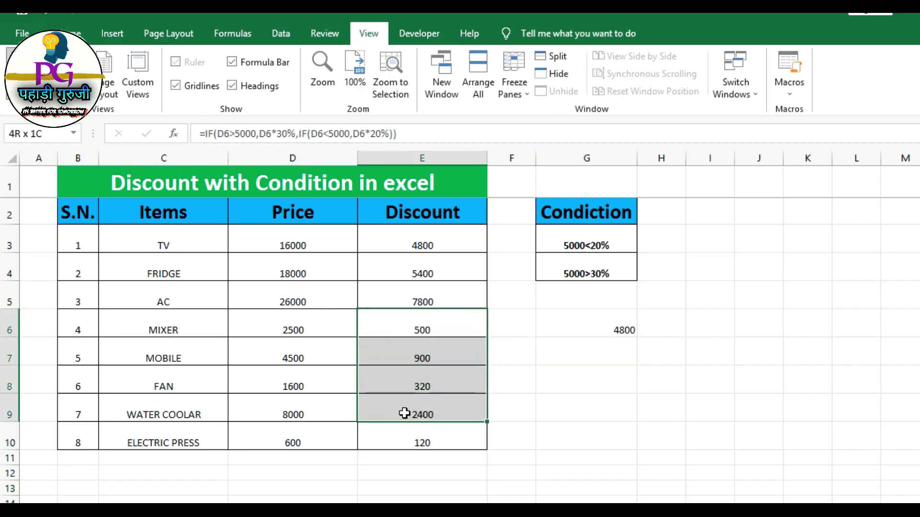
left_click(272, 361)
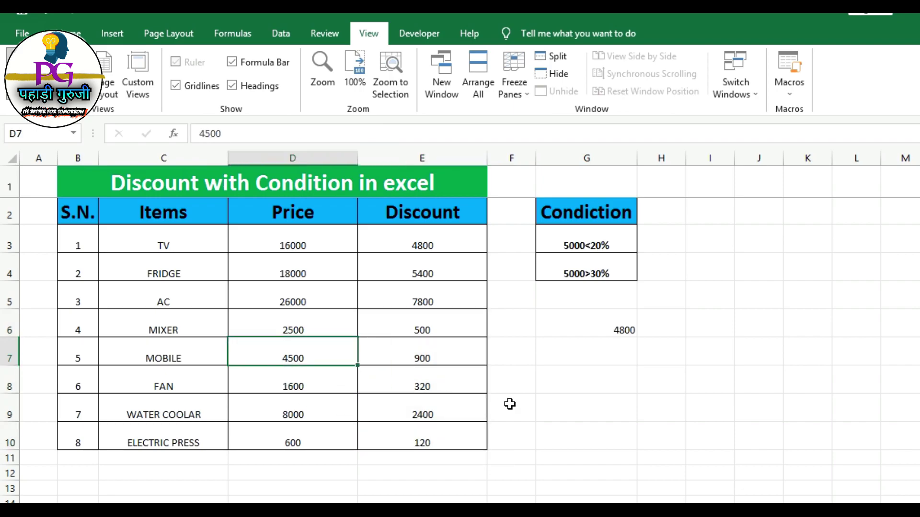
Step: Enter =4500*20/100 in G7 to confirm the MOBILE's 900 discount
left_click(566, 364)
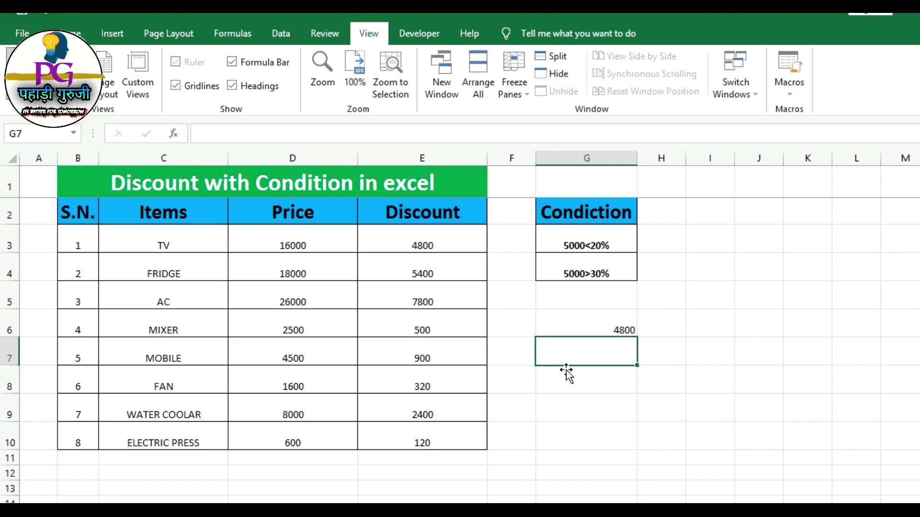
type("=")
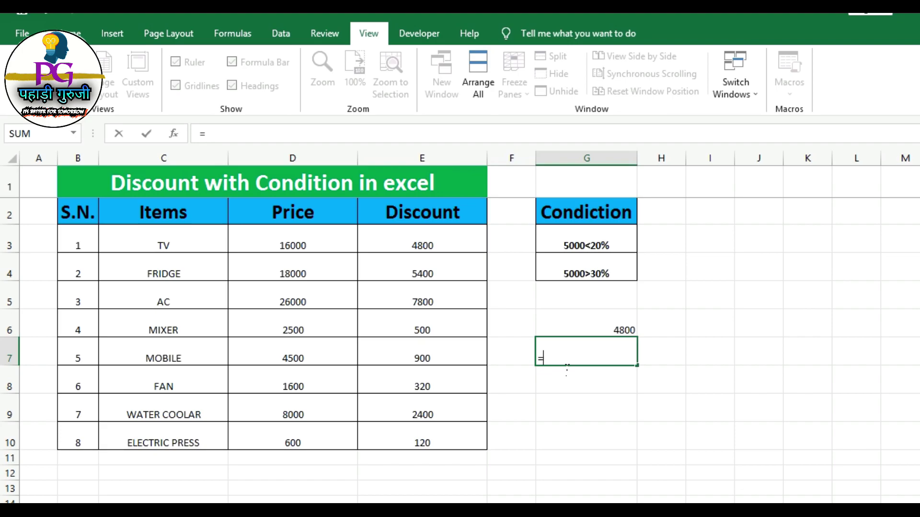
type("45")
type("00*")
type("20")
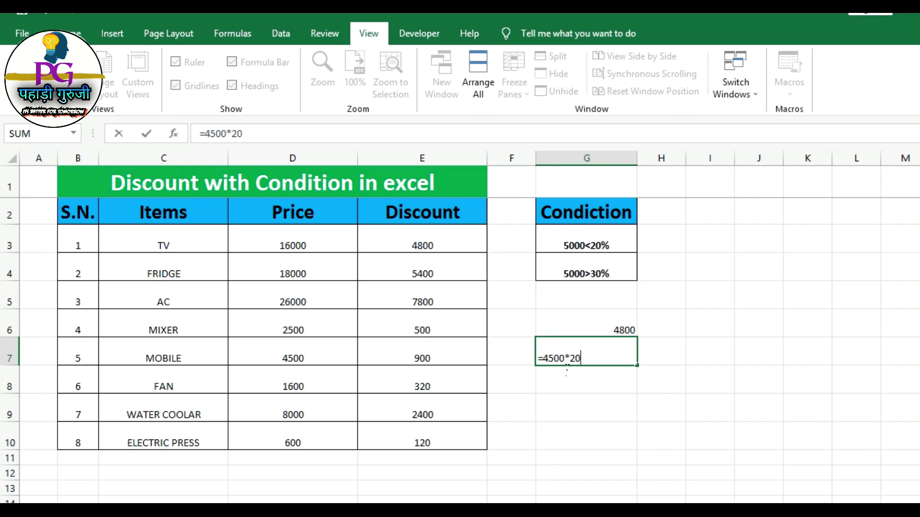
type("/100")
key("Return")
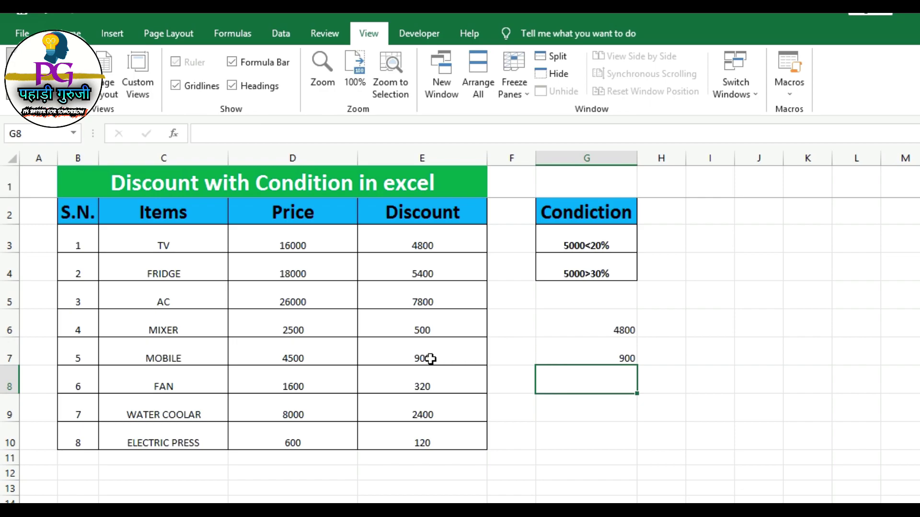
left_click(429, 359)
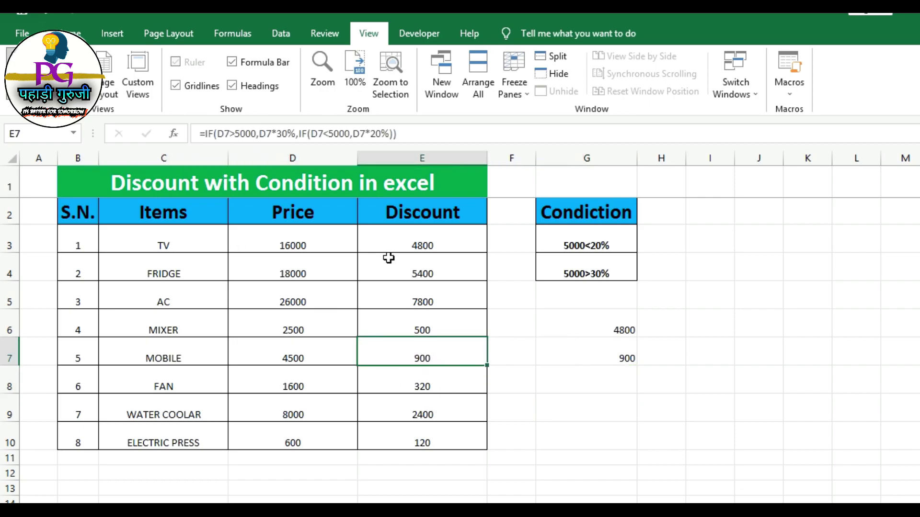
left_click(415, 245)
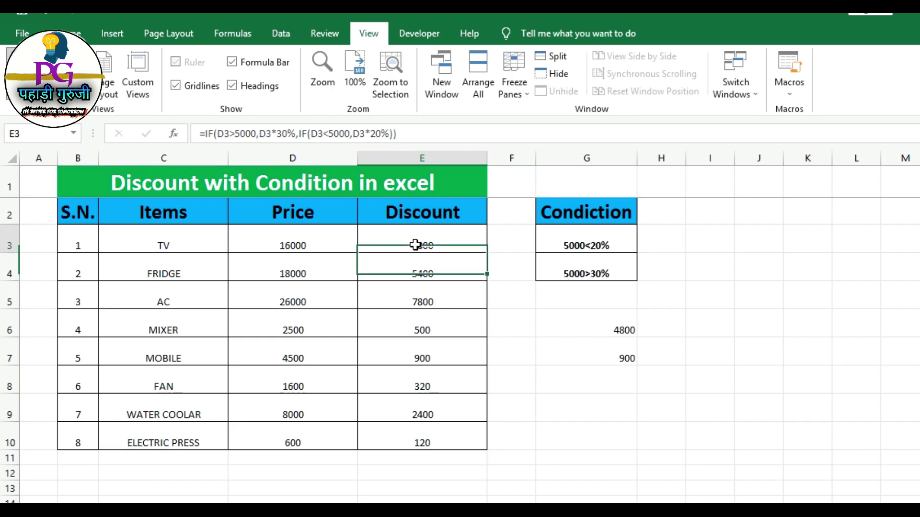
left_click(600, 336)
left_click_drag(416, 242, 406, 430)
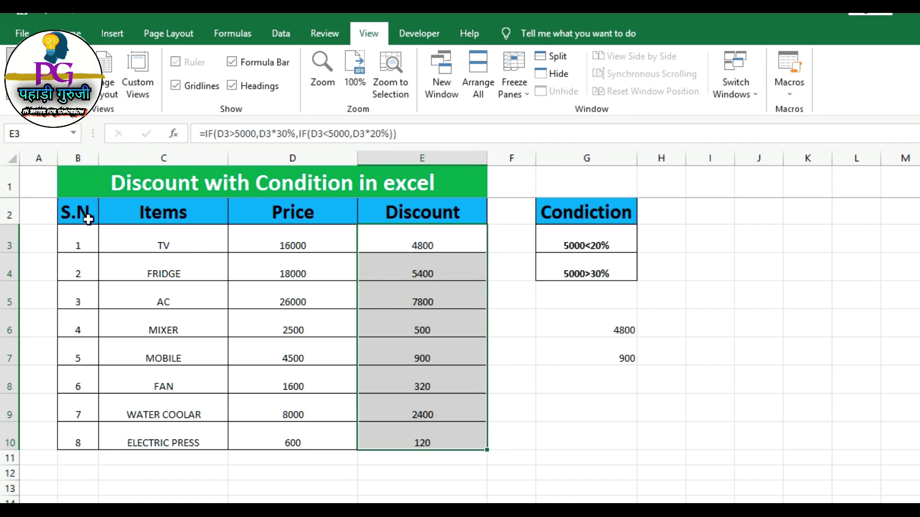
left_click(85, 189)
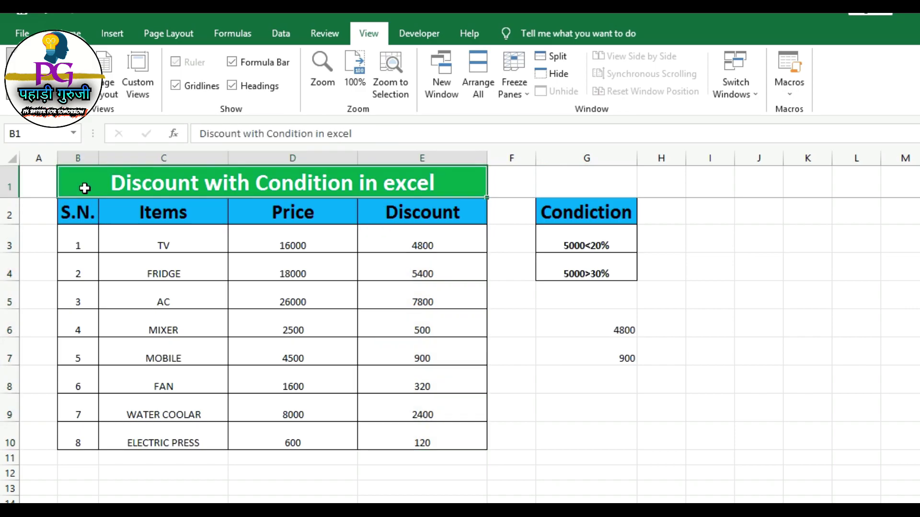